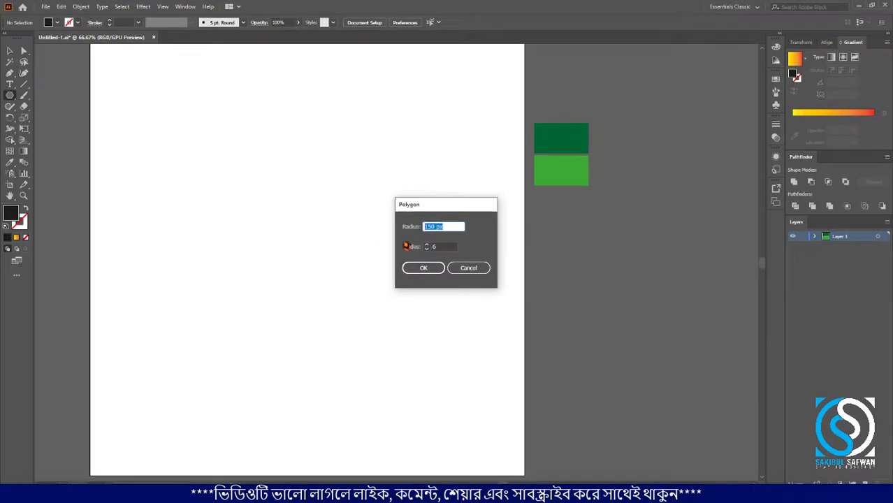
Create a six-sided polygon with a 150 px radius and a second one beside it with a 100 px radius
{"action": "key", "text": "Tab"}
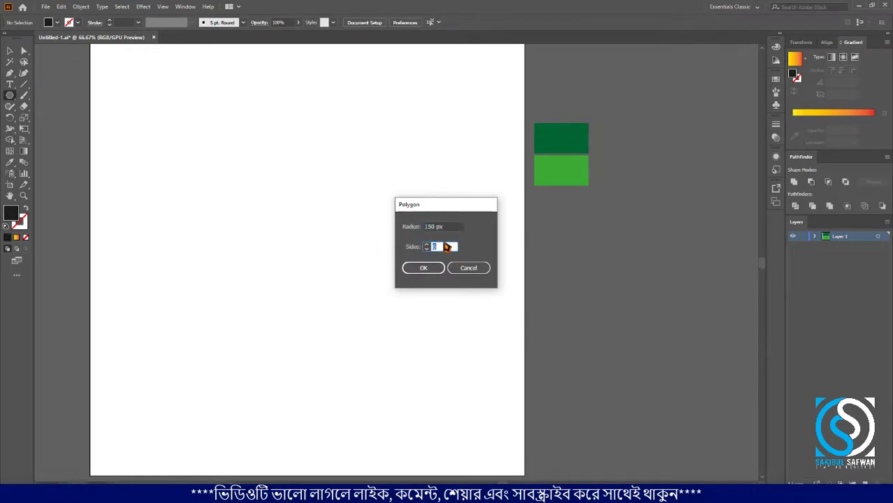
{"action": "left_click", "coordinate": [424, 268]}
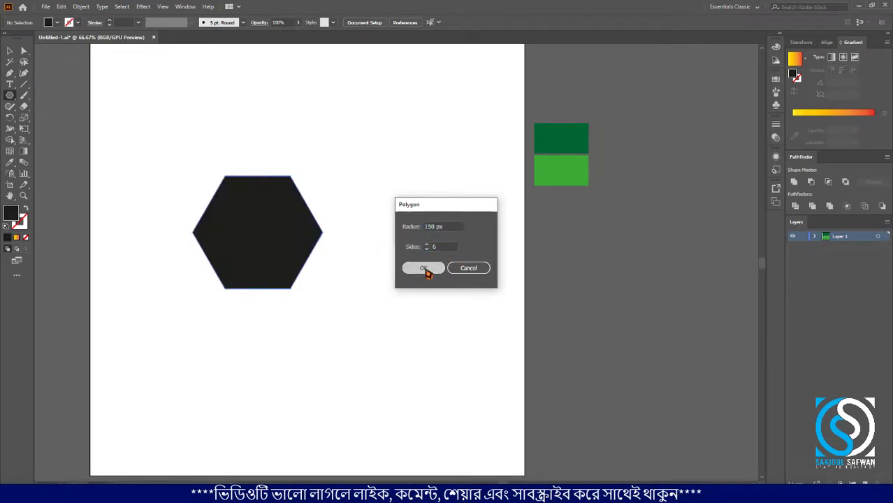
{"action": "left_click", "coordinate": [364, 219]}
{"action": "key", "text": "shift+Tab"}
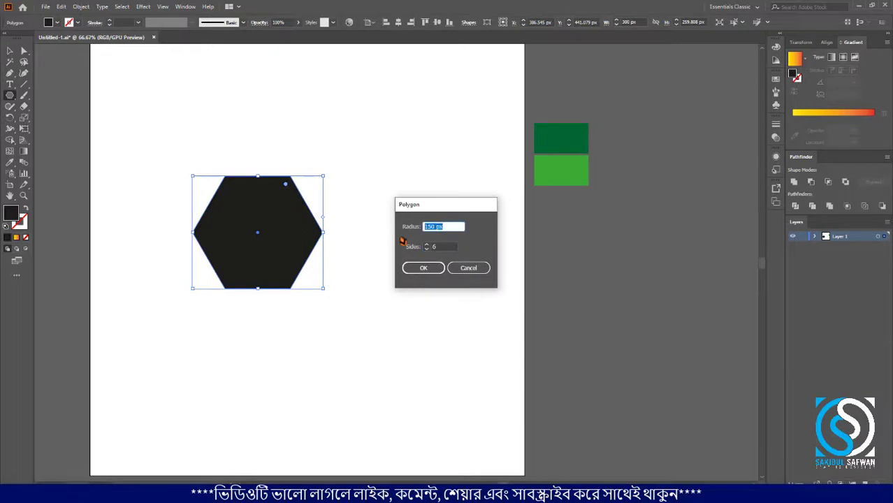
{"action": "type", "text": "100"}
{"action": "key", "text": "Tab"}
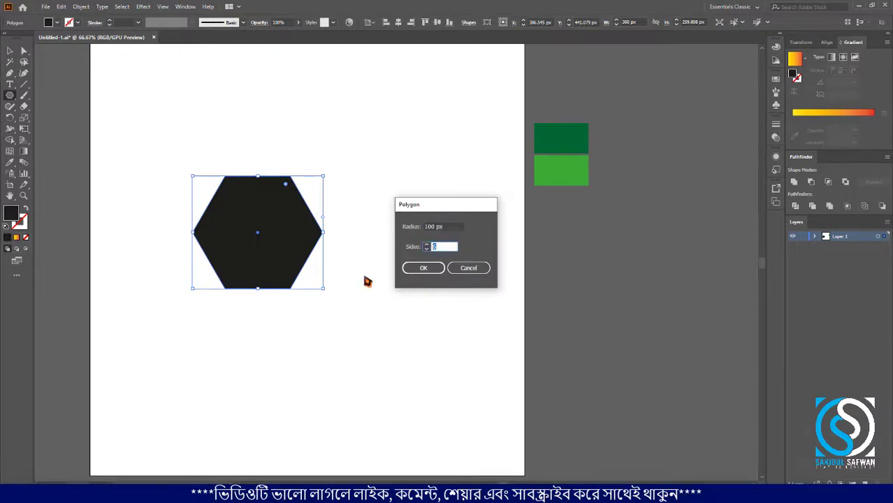
{"action": "left_click", "coordinate": [422, 270]}
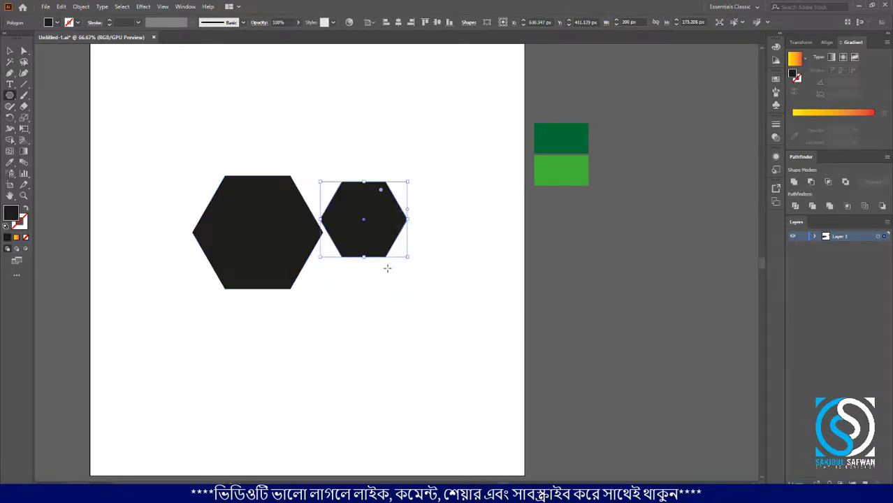
Create a third six-sided polygon with a 50 px radius below the other two
{"action": "left_click", "coordinate": [351, 306]}
{"action": "left_click", "coordinate": [450, 226]}
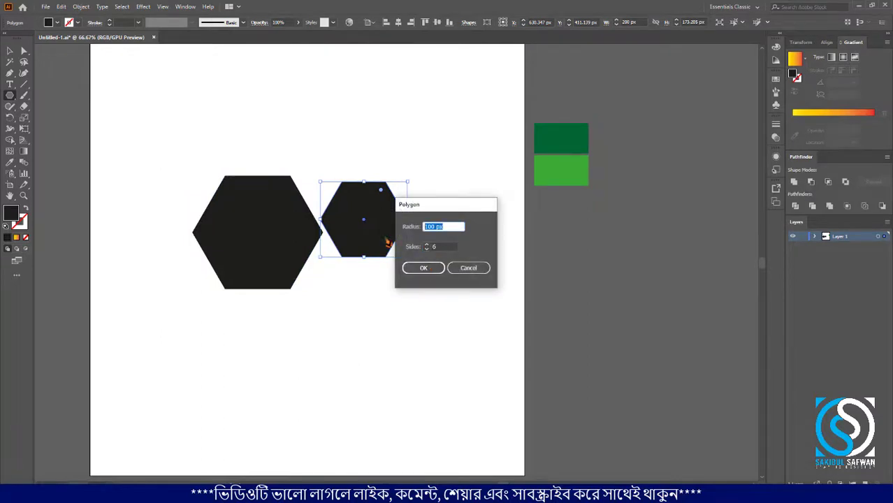
{"action": "left_click", "coordinate": [448, 246]}
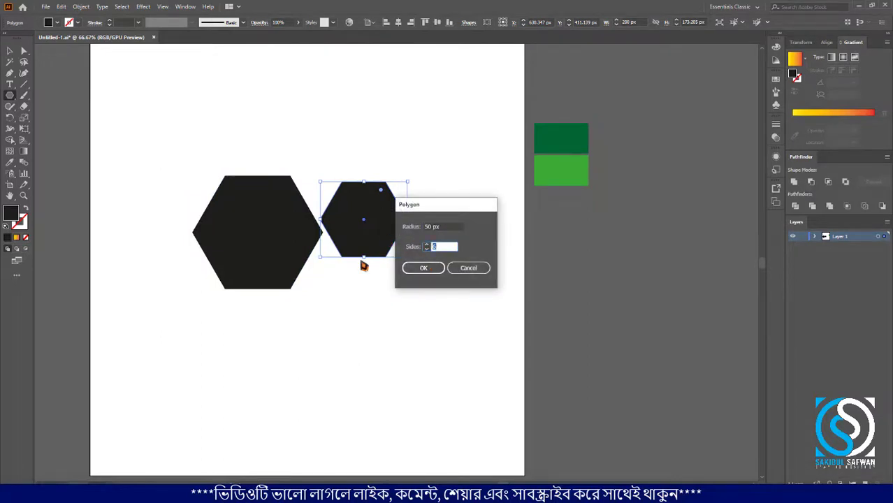
{"action": "left_click", "coordinate": [438, 272]}
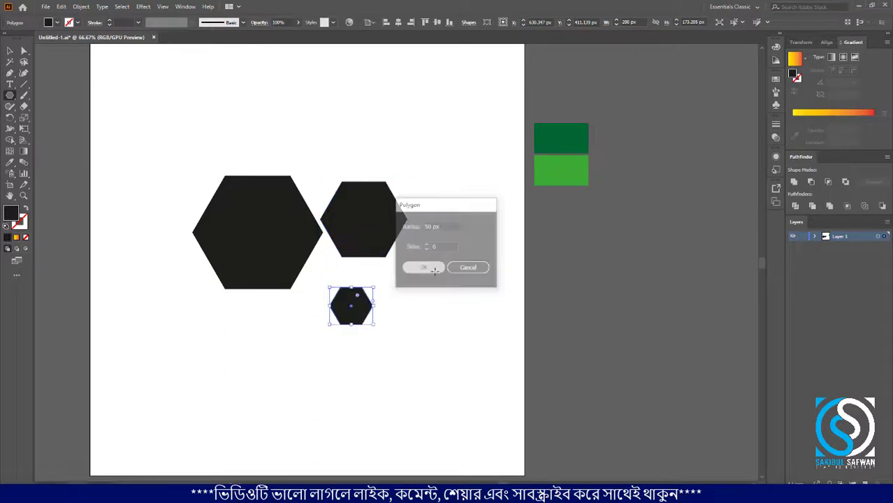
Centre the three hexagons on each other horizontally and vertically, and rotate them 90° so a corner points up
{"action": "left_click", "coordinate": [10, 51]}
{"action": "left_click_drag", "start_coordinate": [168, 117], "coordinate": [471, 383]}
{"action": "left_click", "coordinate": [398, 22]}
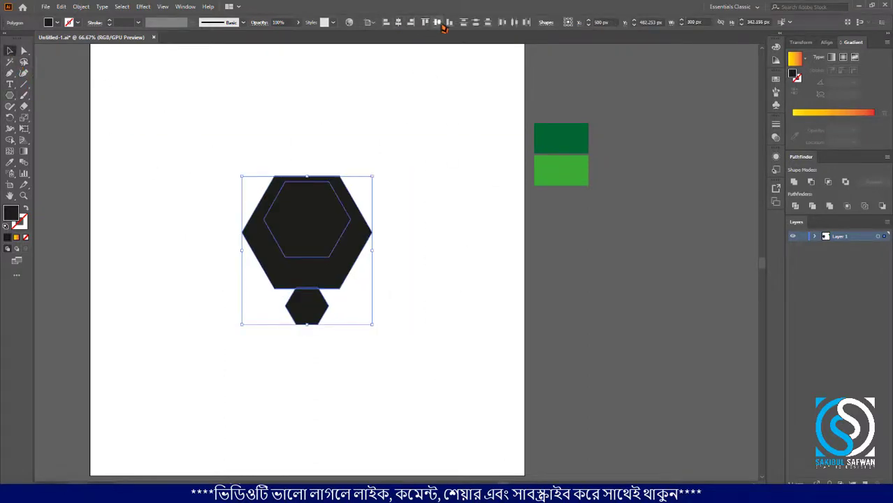
{"action": "left_click", "coordinate": [438, 23]}
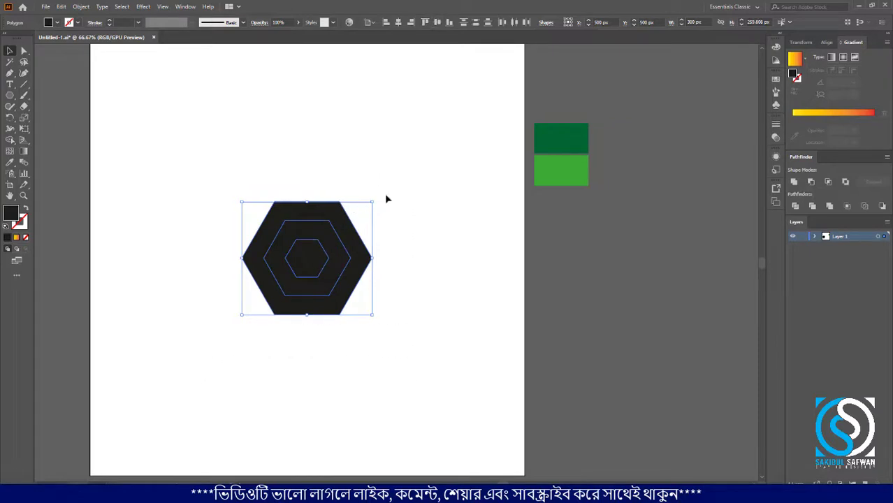
{"action": "key", "text": "shift"}
{"action": "left_click_drag", "start_coordinate": [376, 201], "coordinate": [365, 332]}
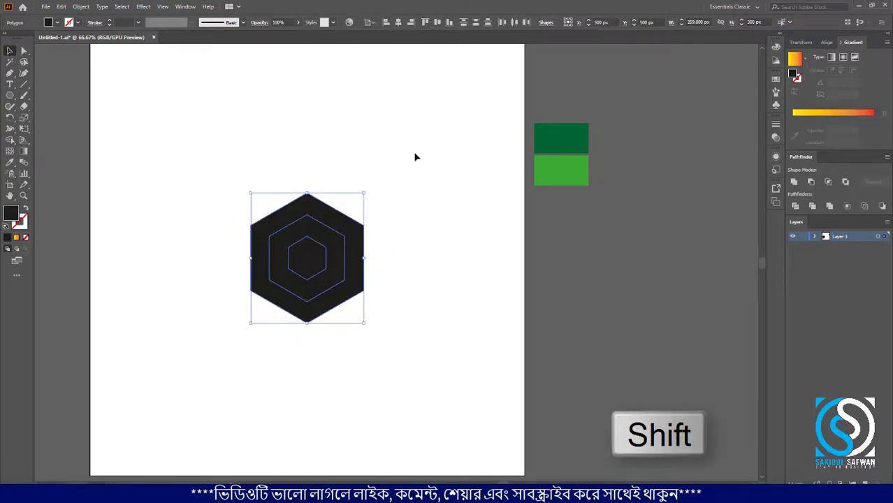
Remove the ring between the middle and inner hexagons with the Shape Builder tool, and deselect the artwork
{"action": "left_click_drag", "start_coordinate": [415, 157], "coordinate": [206, 365]}
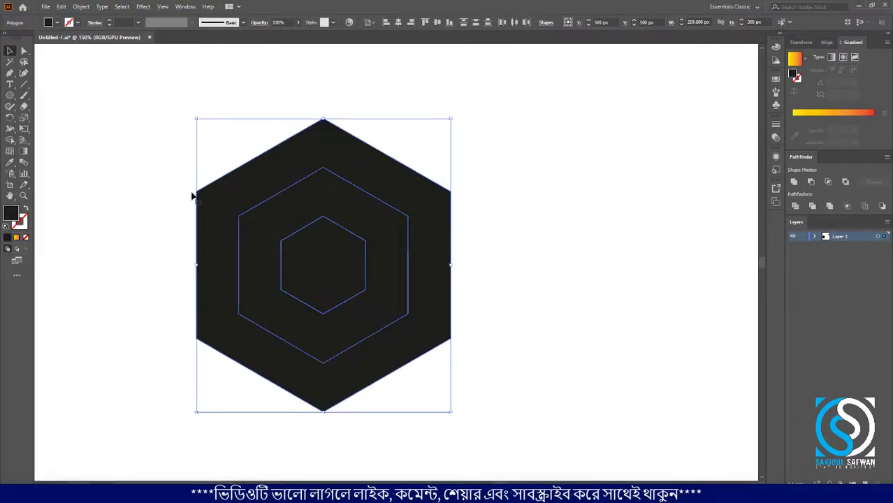
{"action": "left_click", "coordinate": [11, 139]}
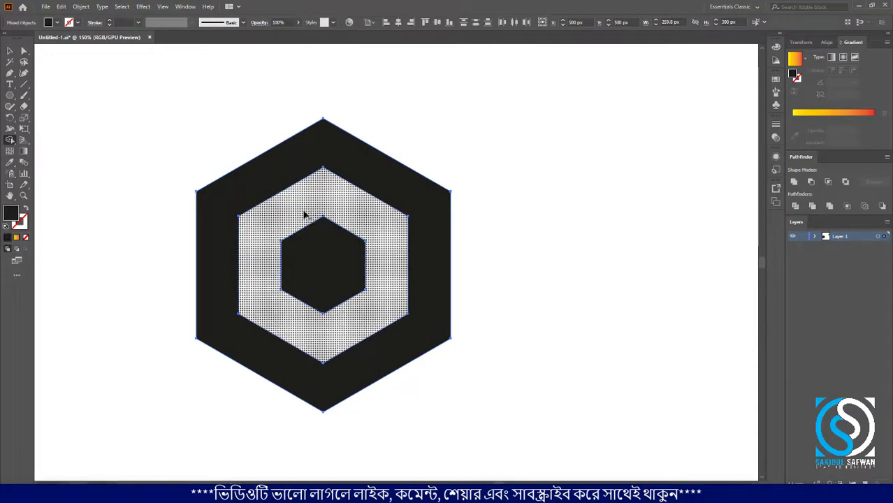
{"action": "left_click", "coordinate": [304, 214], "text": "alt"}
{"action": "left_click", "coordinate": [11, 50]}
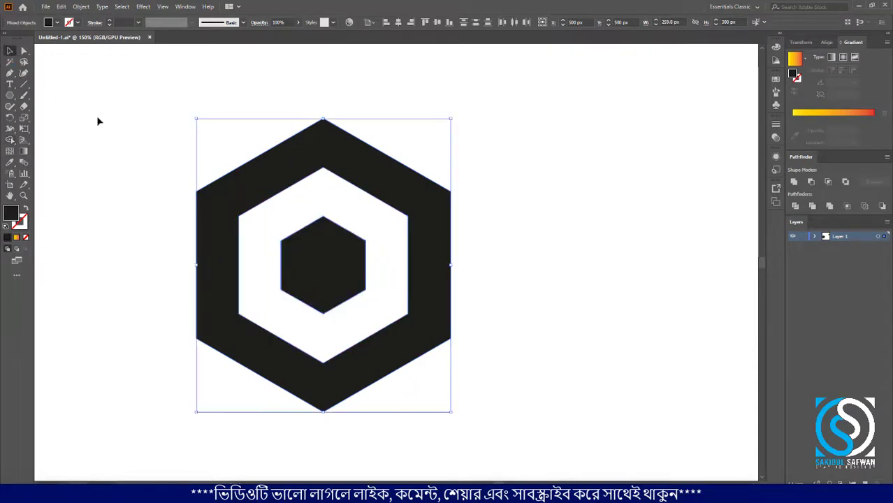
{"action": "left_click", "coordinate": [143, 135]}
{"action": "scroll", "coordinate": [175, 143], "scroll_direction": "down", "scroll_amount": 1}
{"action": "scroll", "coordinate": [241, 183], "scroll_direction": "up", "scroll_amount": 1}
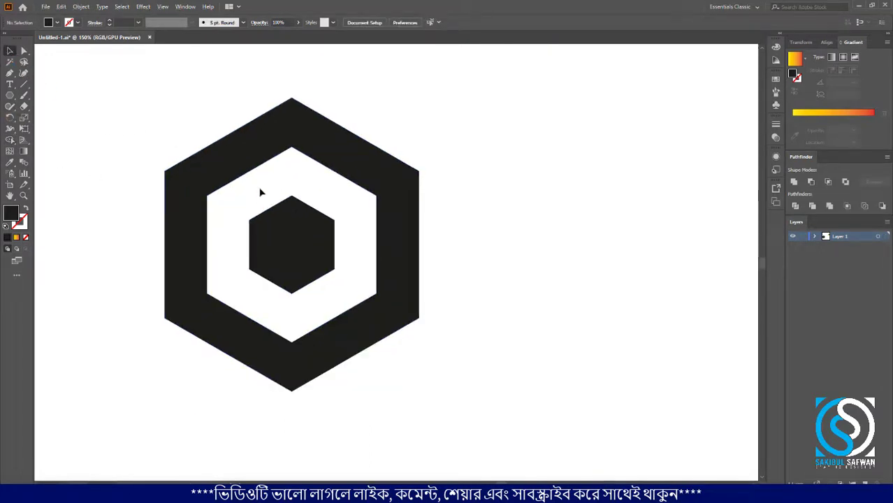
Draw a straight vertical Pen path from the outer hexagon's top vertex to its bottom vertex
{"action": "left_click", "coordinate": [10, 73]}
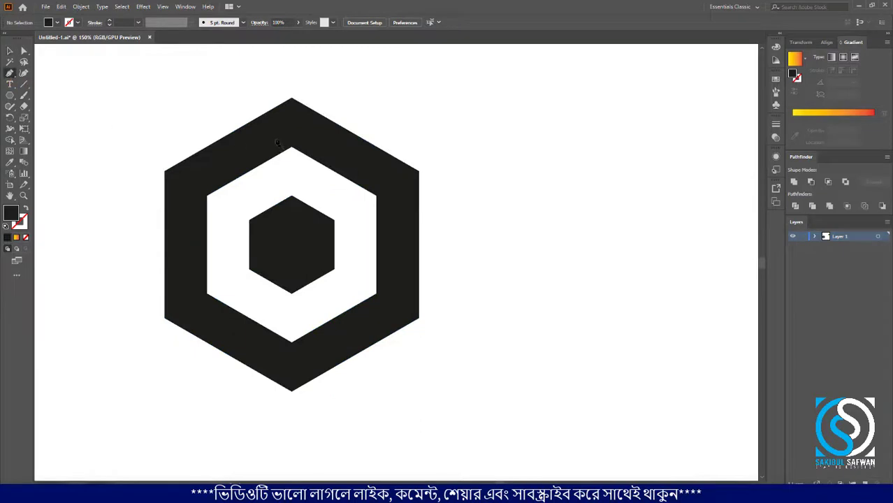
{"action": "left_click", "coordinate": [292, 99]}
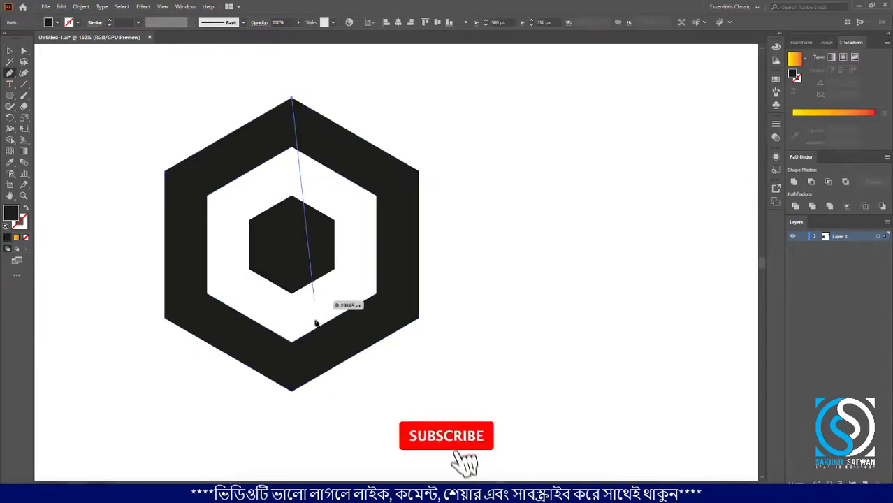
{"action": "left_click", "coordinate": [293, 391]}
{"action": "left_click", "coordinate": [10, 51]}
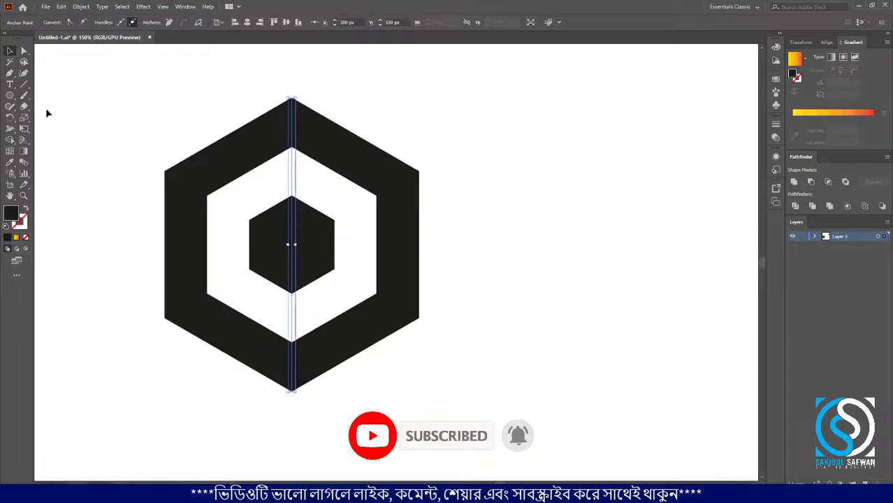
Draw a straight diagonal Pen path from the outer hexagon's upper-left vertex to its lower-right vertex, and deselect it
{"action": "left_click", "coordinate": [10, 73]}
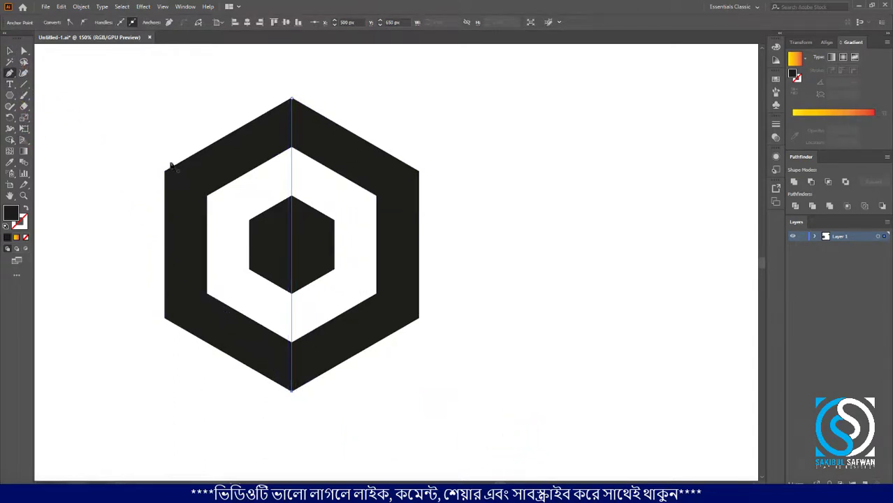
{"action": "left_click", "coordinate": [165, 170]}
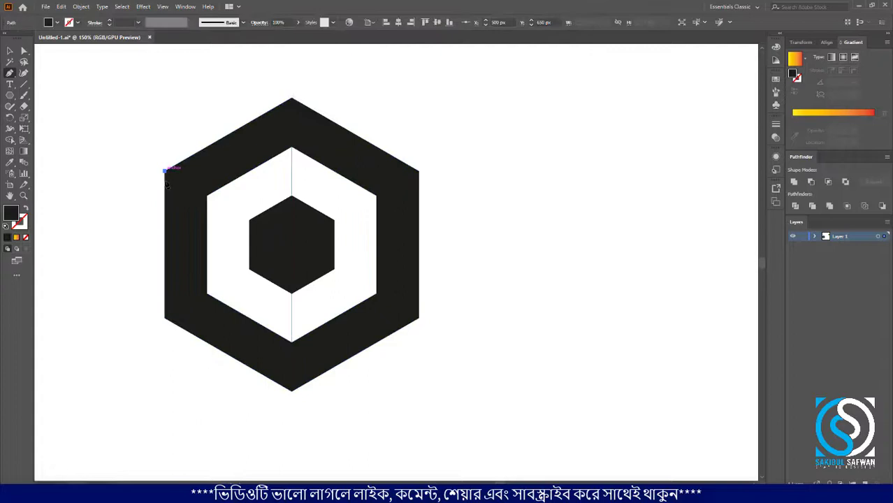
{"action": "left_click", "coordinate": [418, 318]}
{"action": "key", "text": "v"}
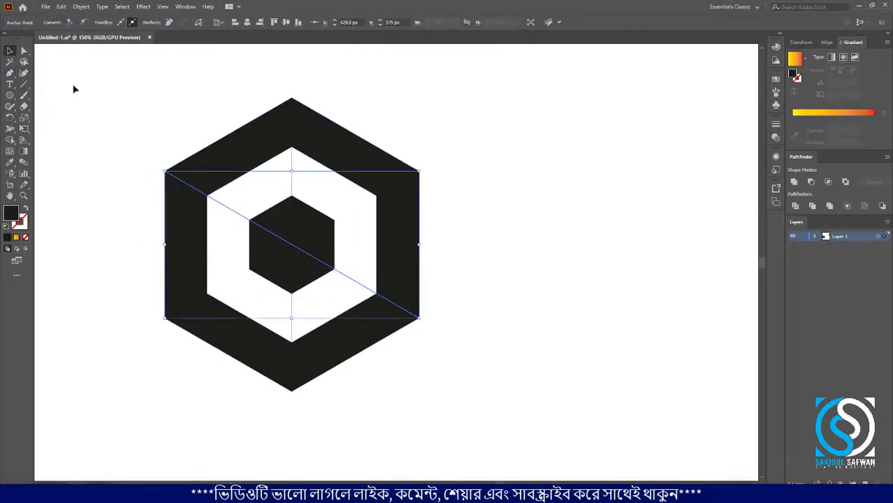
{"action": "left_click", "coordinate": [53, 82]}
Draw a straight diagonal Pen path from the outer hexagon's upper-right vertex to its lower-left vertex, and deselect it
{"action": "left_click", "coordinate": [10, 72]}
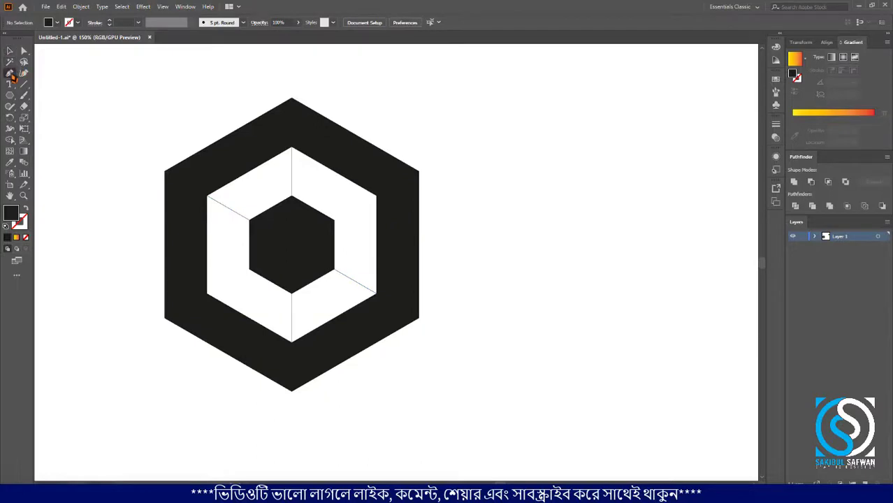
{"action": "left_click", "coordinate": [419, 172]}
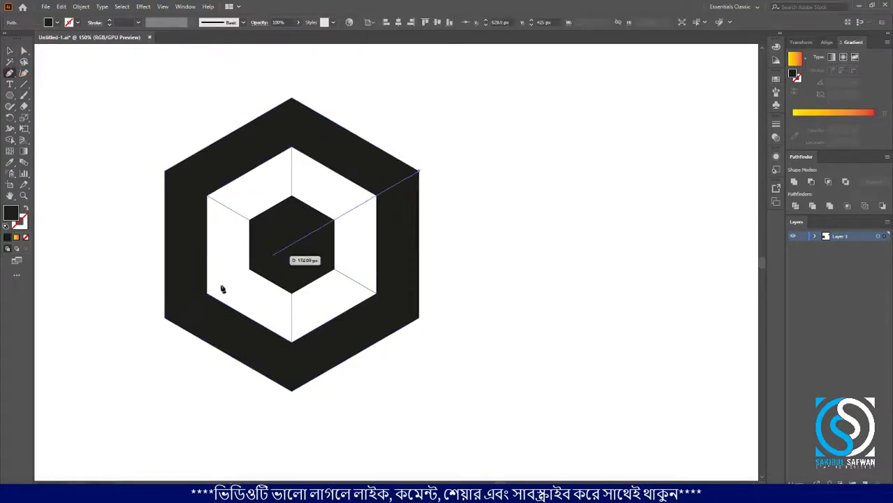
{"action": "left_click", "coordinate": [165, 319]}
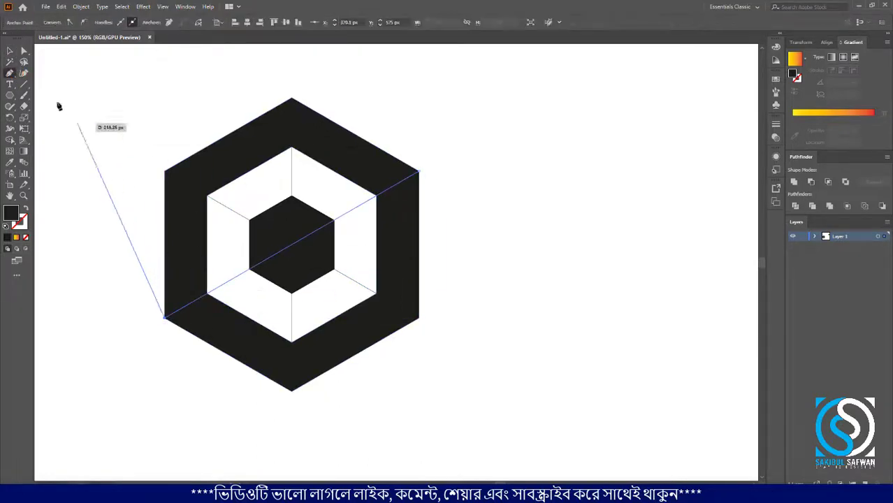
{"action": "left_click", "coordinate": [10, 51]}
{"action": "left_click", "coordinate": [125, 115]}
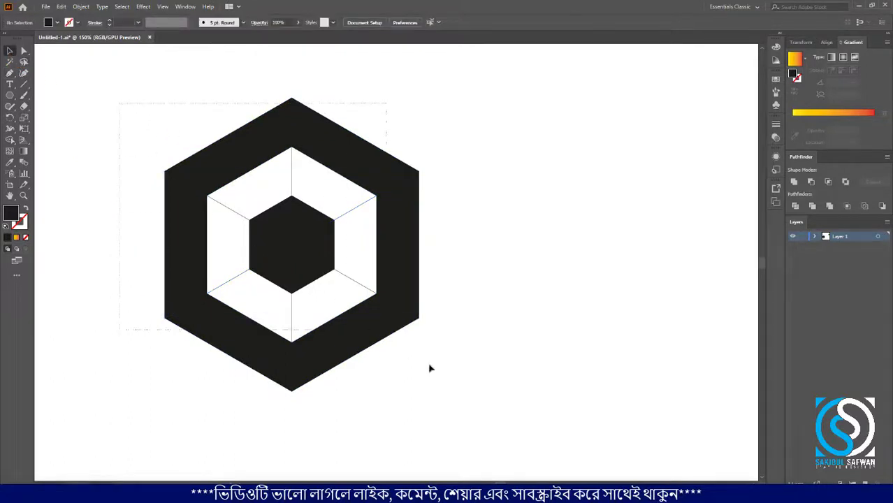
Select the hexagon shapes together with the three crossing lines
{"action": "left_click_drag", "start_coordinate": [430, 368], "coordinate": [474, 389]}
{"action": "scroll", "coordinate": [332, 202], "scroll_direction": "up", "scroll_amount": 1}
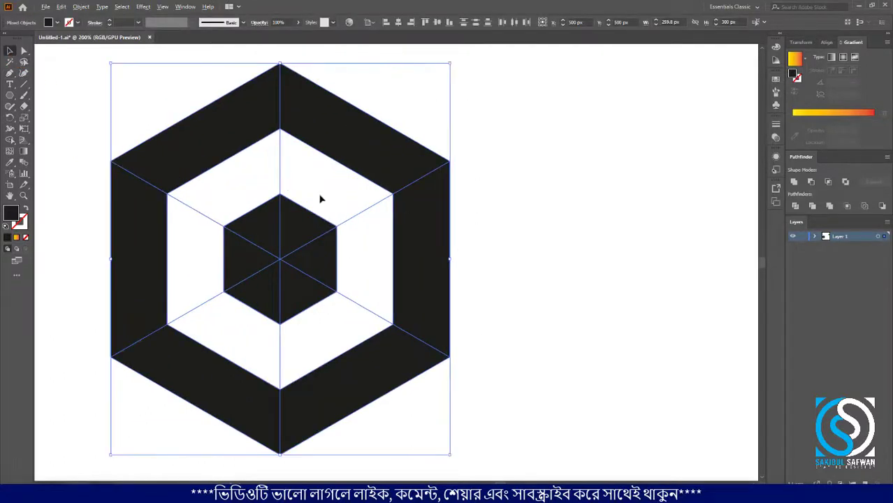
{"action": "scroll", "coordinate": [255, 143], "scroll_direction": "down", "scroll_amount": 1}
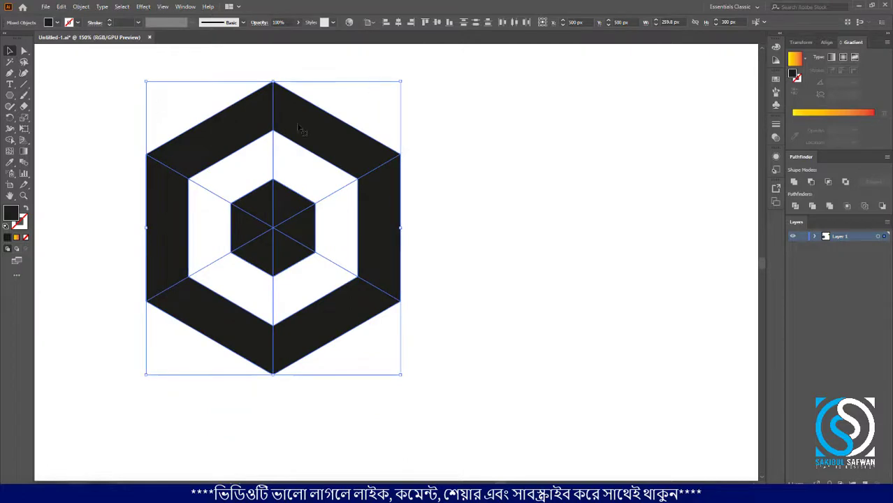
{"action": "left_click", "coordinate": [185, 6]}
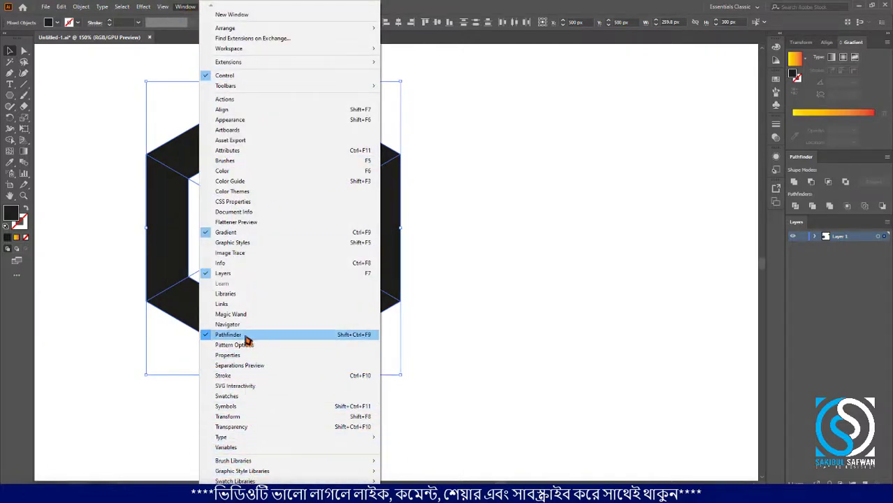
{"action": "left_click", "coordinate": [266, 338]}
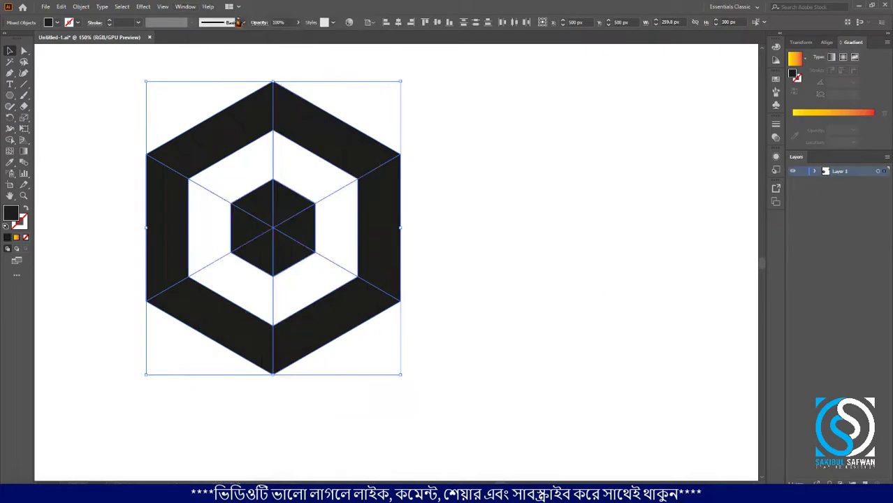
{"action": "left_click", "coordinate": [192, 9]}
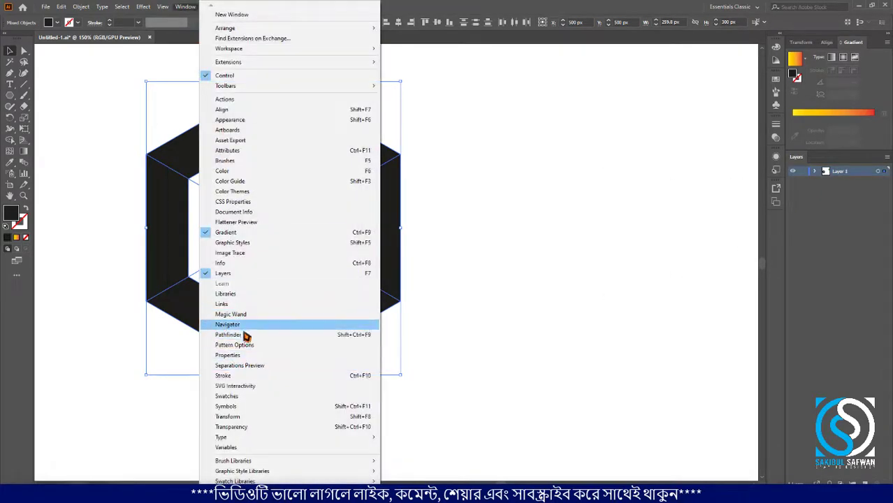
{"action": "left_click", "coordinate": [245, 338]}
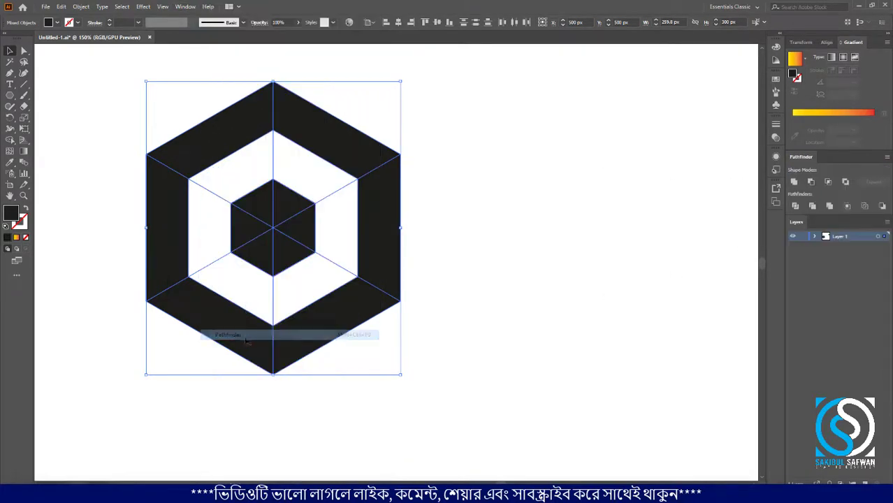
Split the selected hexagons along the crossing lines with Pathfinder's Divide, and ungroup the resulting pieces
{"action": "left_click", "coordinate": [796, 207]}
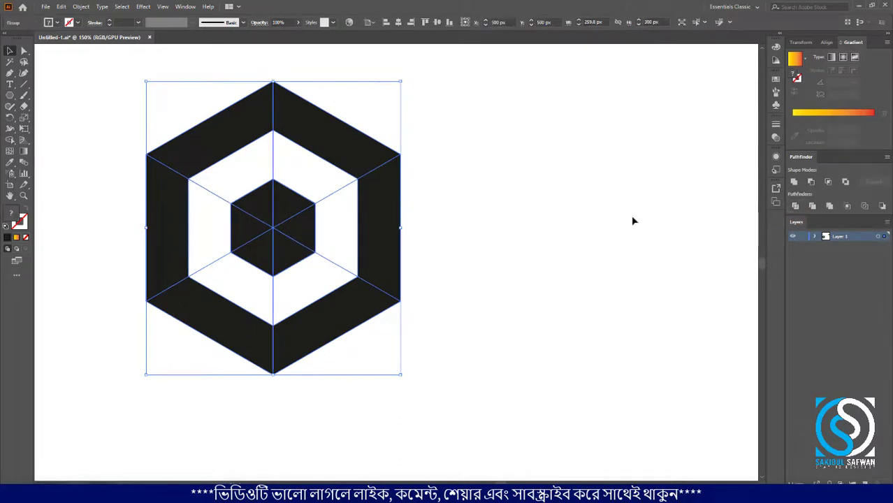
{"action": "right_click", "coordinate": [327, 145]}
{"action": "left_click", "coordinate": [375, 221]}
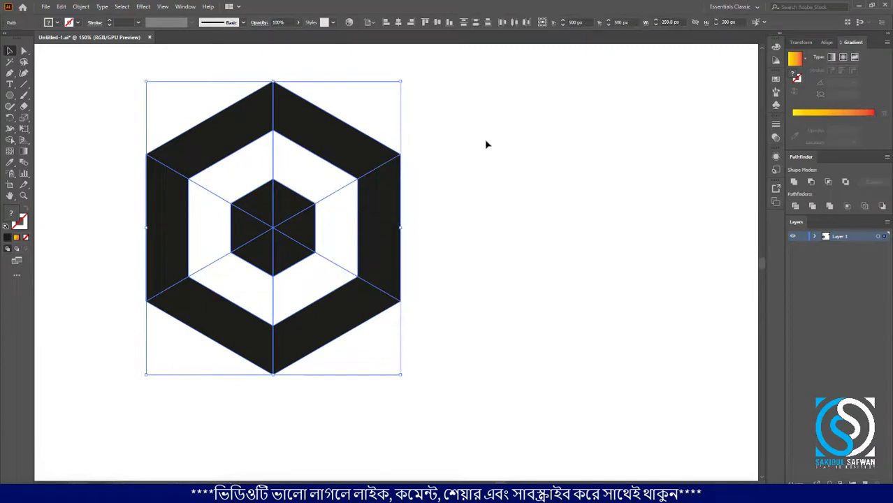
Delete the unfilled pieces at the upper right and right of the white ring between the black hexagons
{"action": "left_click", "coordinate": [444, 95]}
{"action": "left_click_drag", "start_coordinate": [162, 373], "coordinate": [425, 220]}
{"action": "left_click", "coordinate": [427, 220]}
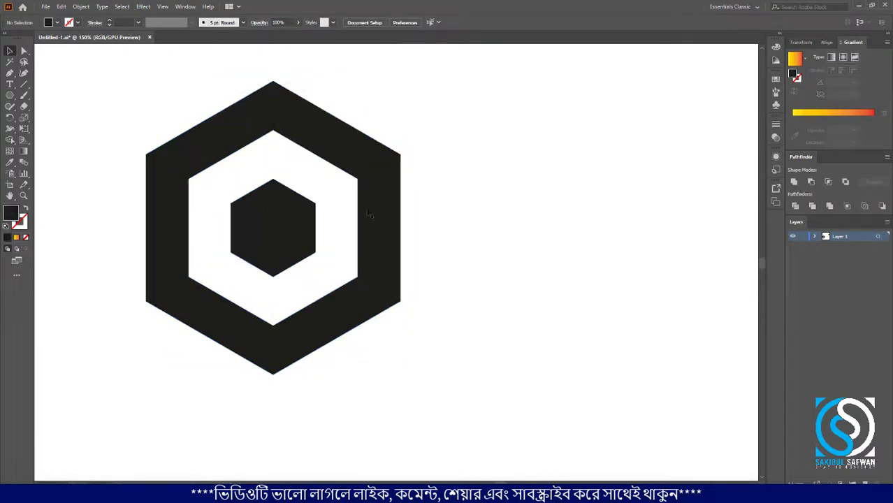
{"action": "left_click", "coordinate": [335, 213]}
{"action": "key", "text": "Delete"}
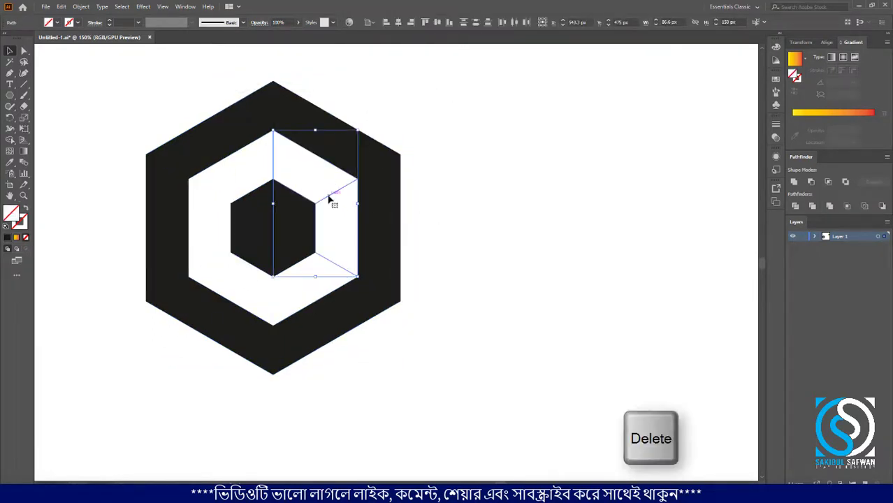
Delete the remaining unfilled pieces of the white ring at the upper left, left, lower left and lower right
{"action": "left_click", "coordinate": [237, 190]}
{"action": "key", "text": "Delete"}
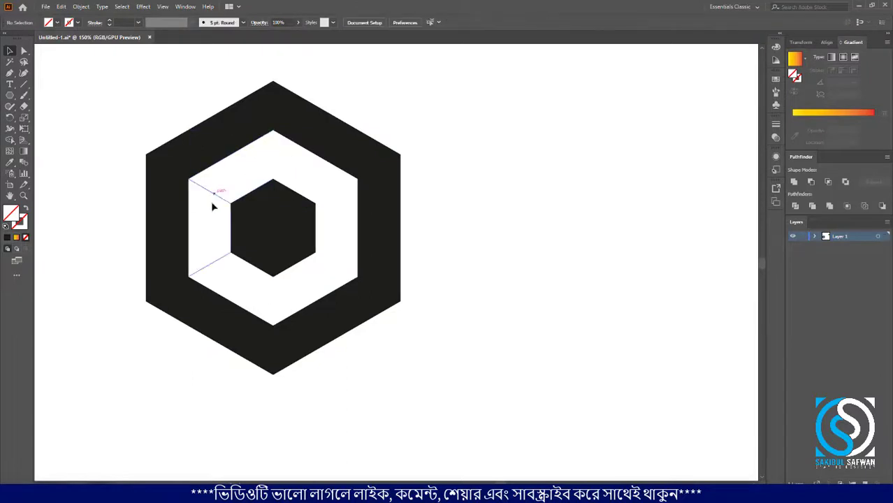
{"action": "left_click", "coordinate": [213, 227]}
{"action": "key", "text": "Delete"}
{"action": "left_click", "coordinate": [229, 287]}
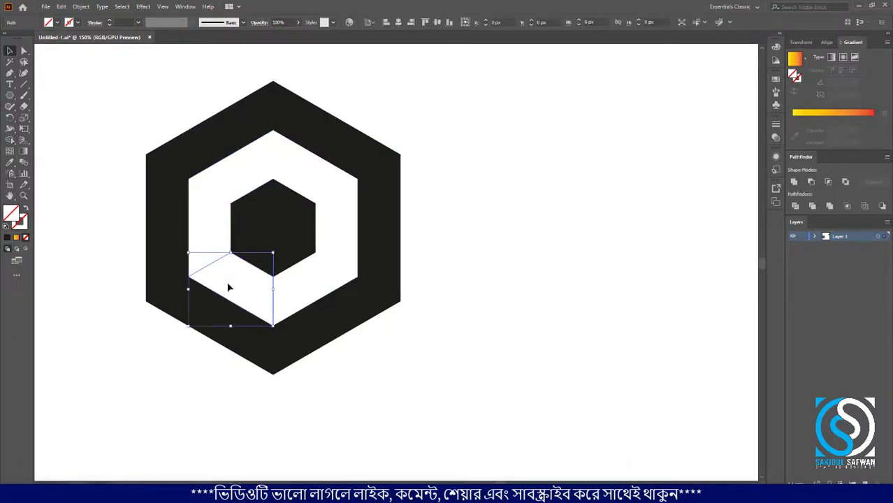
{"action": "key", "text": "Delete"}
{"action": "left_click", "coordinate": [303, 295]}
{"action": "key", "text": "Delete"}
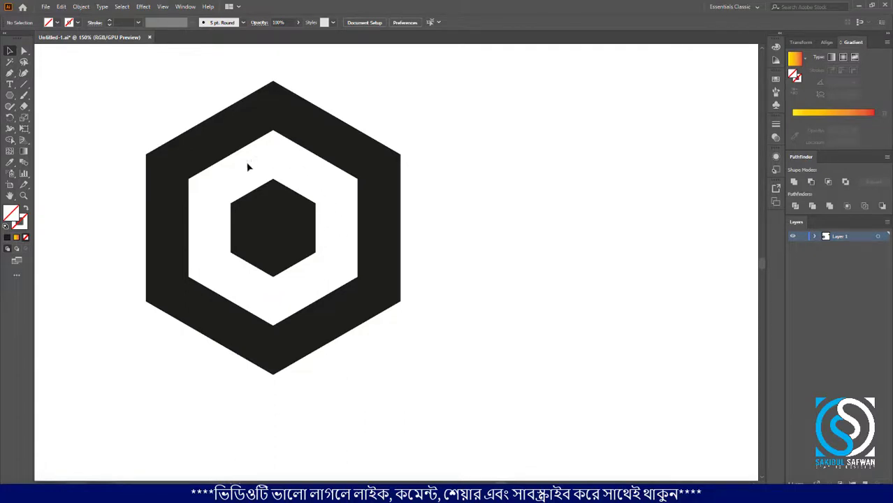
Delete the right-hand segments of the outer and inner black hexagons to open both shapes on that side
{"action": "left_click_drag", "start_coordinate": [104, 79], "coordinate": [497, 277]}
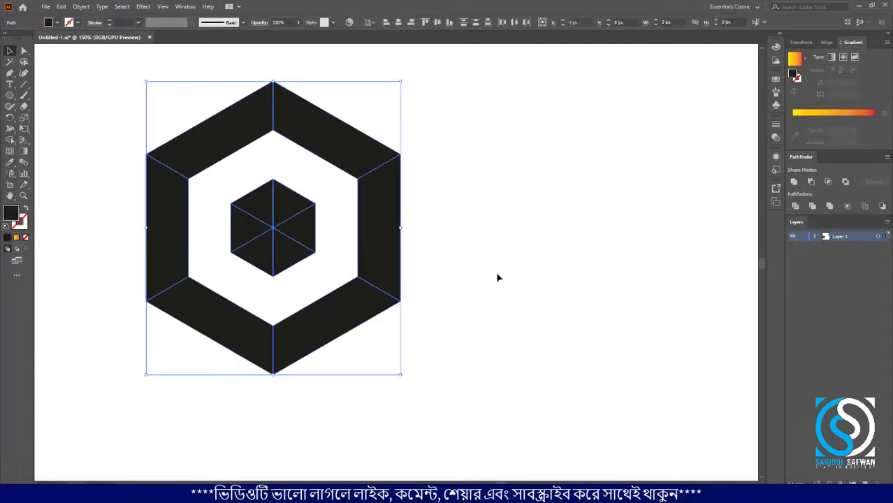
{"action": "left_click", "coordinate": [479, 130]}
{"action": "left_click", "coordinate": [298, 215]}
{"action": "left_click", "coordinate": [442, 206]}
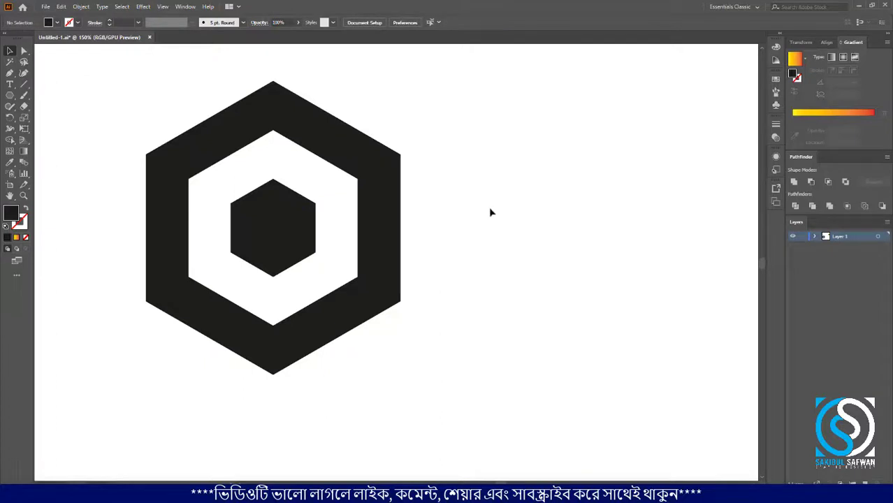
{"action": "left_click_drag", "start_coordinate": [344, 240], "coordinate": [316, 228]}
{"action": "key", "text": "Delete"}
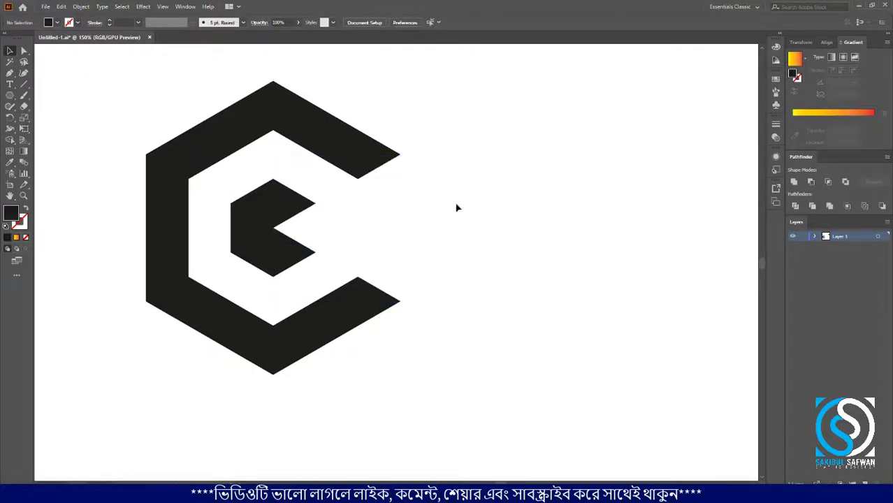
Colour the right-half pieces and the leftmost outer and inner segments with the dark green sample using the Eyedropper
{"action": "key", "text": "ctrl+minus"}
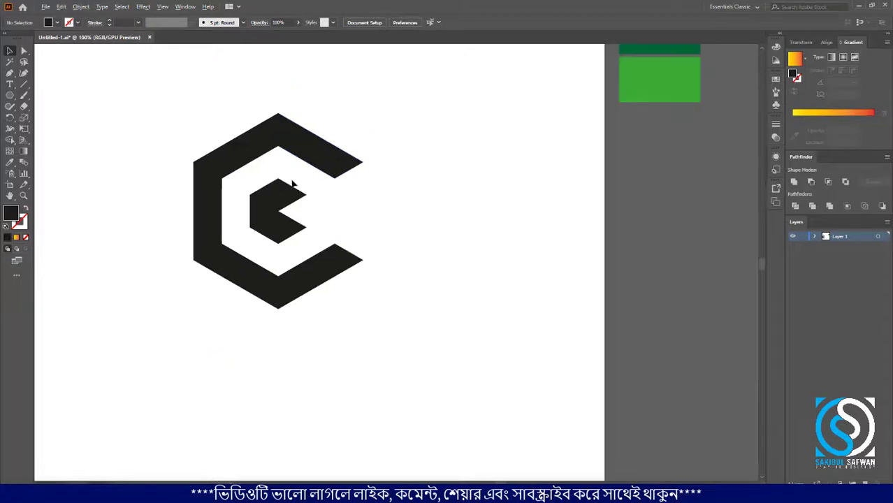
{"action": "left_click_drag", "start_coordinate": [297, 362], "coordinate": [298, 362]}
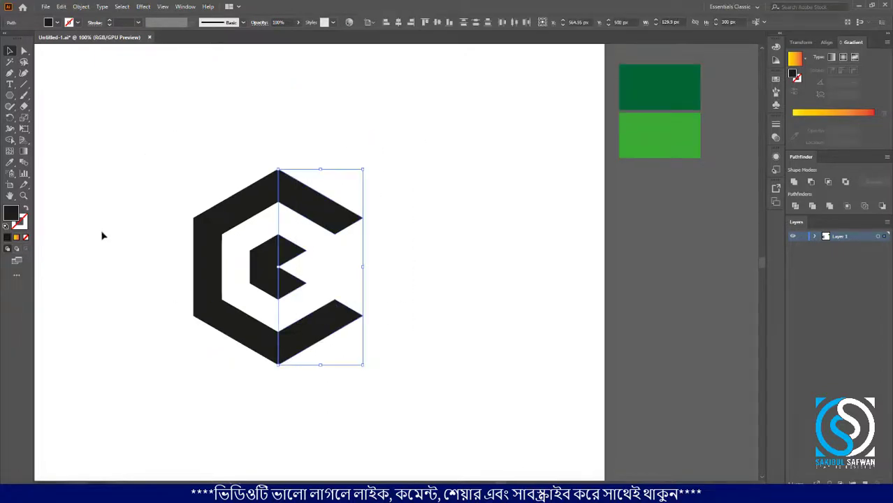
{"action": "left_click", "coordinate": [10, 163]}
{"action": "left_click", "coordinate": [654, 84]}
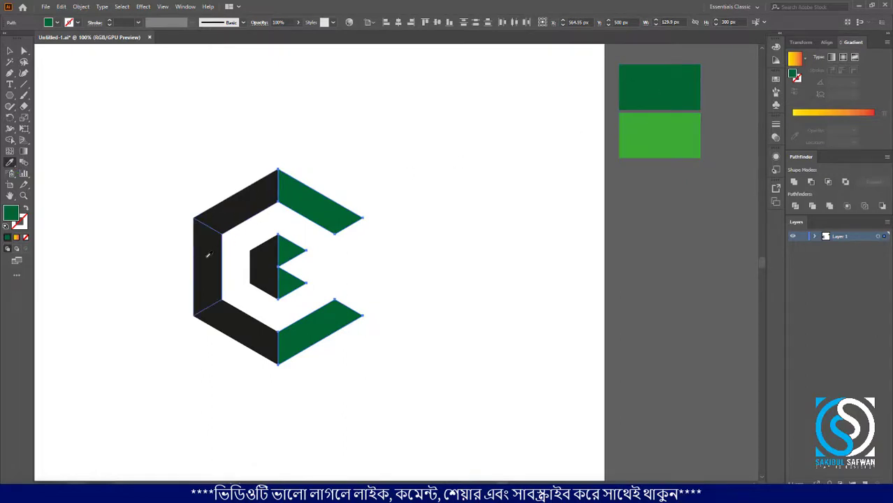
{"action": "key", "text": "alt"}
{"action": "left_click", "coordinate": [199, 254], "text": "alt"}
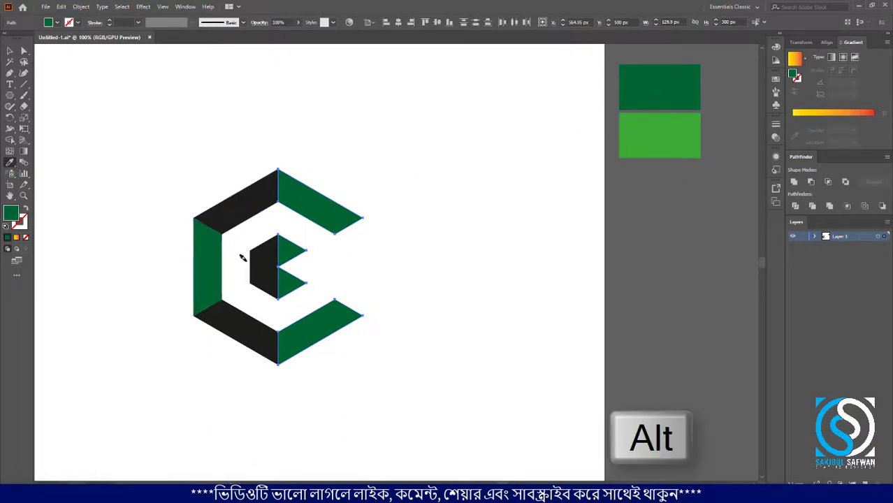
{"action": "left_click", "coordinate": [258, 260], "text": "alt"}
{"action": "key", "text": "v"}
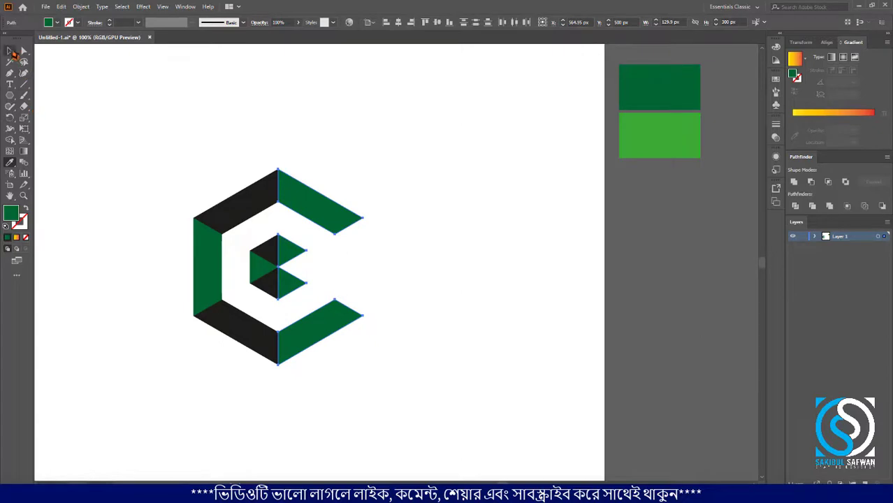
Colour the four remaining black pieces with the light green sample using the Eyedropper, and deselect them
{"action": "left_click", "coordinate": [110, 109]}
{"action": "left_click", "coordinate": [248, 210], "text": "shift"}
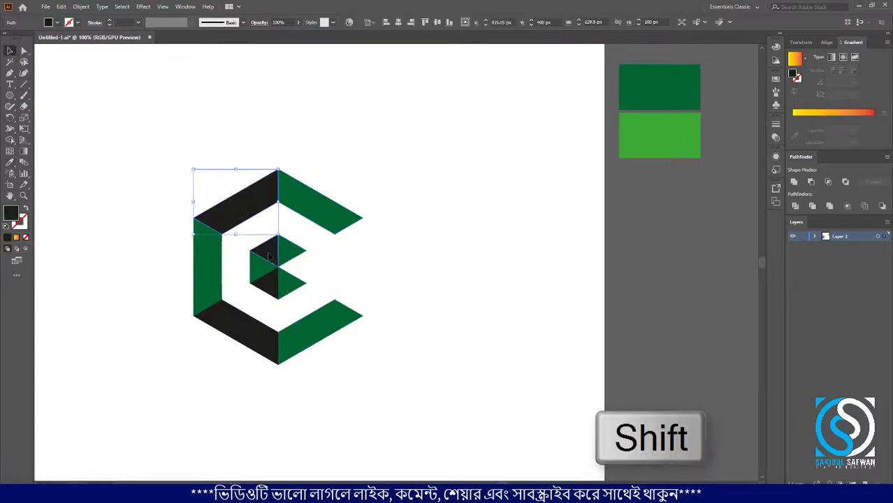
{"action": "left_click", "coordinate": [277, 289], "text": "shift"}
{"action": "left_click", "coordinate": [249, 339], "text": "shift"}
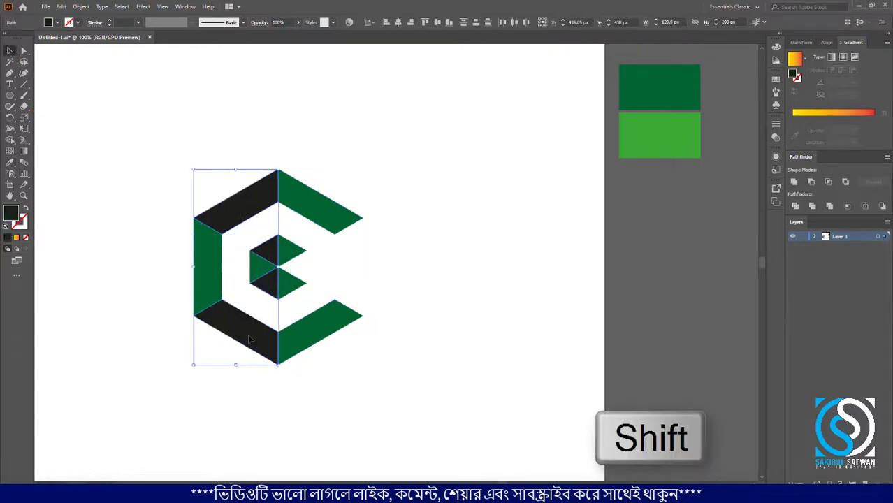
{"action": "left_click", "coordinate": [15, 166]}
{"action": "left_click", "coordinate": [667, 141]}
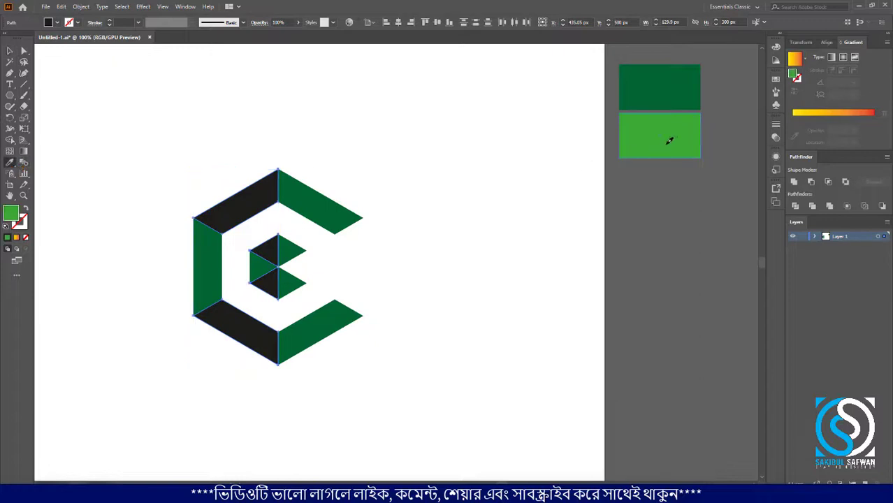
{"action": "left_click", "coordinate": [10, 51]}
{"action": "left_click", "coordinate": [190, 178]}
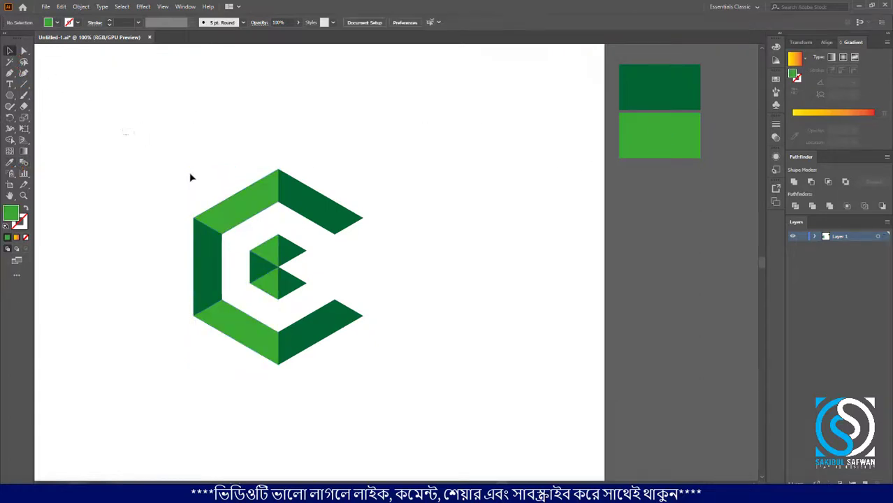
Group all pieces of the logo mark, centre the group vertically on the artboard, and deselect it
{"action": "key", "text": "ctrl+a"}
{"action": "right_click", "coordinate": [312, 205]}
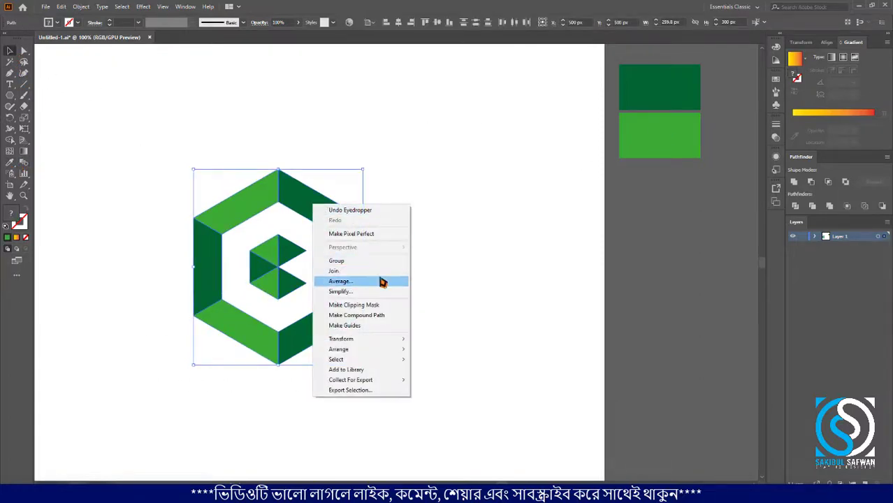
{"action": "left_click", "coordinate": [362, 265]}
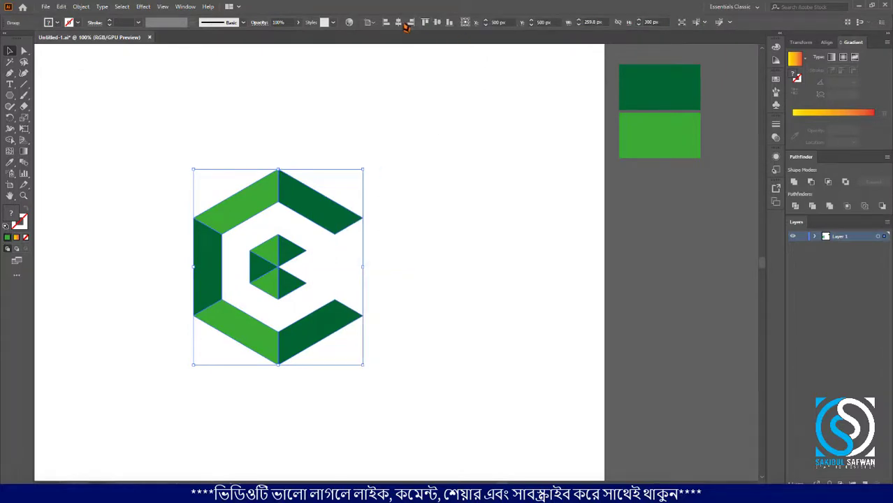
{"action": "left_click", "coordinate": [437, 23]}
{"action": "left_click", "coordinate": [429, 190]}
Scale the logo mark down proportionally from its bottom edge to about two-thirds of its size
{"action": "scroll", "coordinate": [476, 138], "scroll_direction": "down", "scroll_amount": 2}
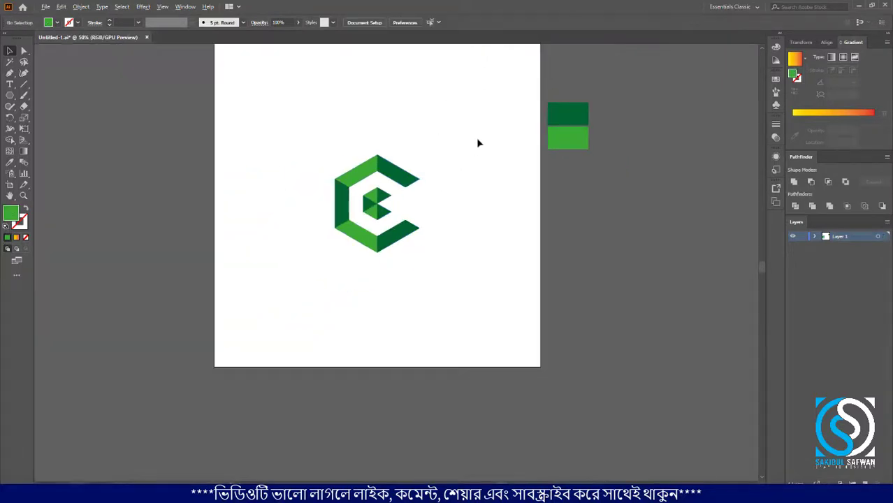
{"action": "scroll", "coordinate": [388, 191], "scroll_direction": "up", "scroll_amount": 2}
{"action": "left_click", "coordinate": [375, 289]}
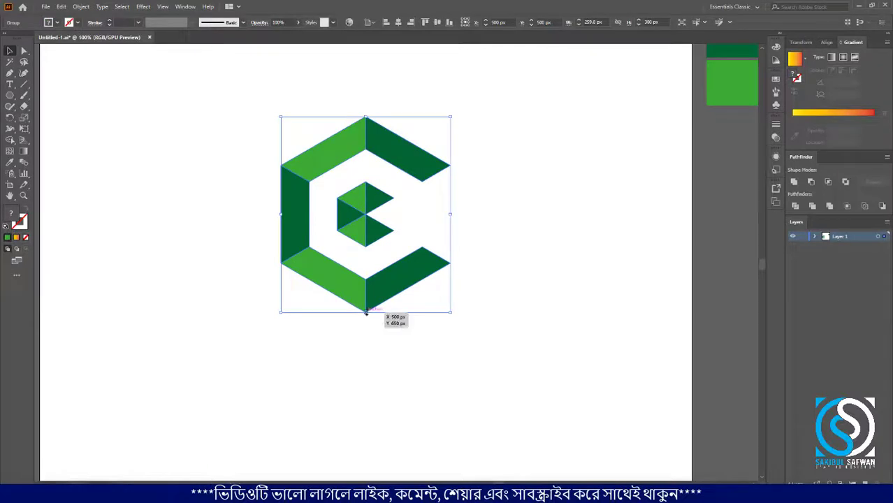
{"action": "left_click_drag", "start_coordinate": [365, 313], "coordinate": [365, 250]}
{"action": "left_click", "coordinate": [439, 257]}
Add the text LOGO DESIGN below the logo mark
{"action": "scroll", "coordinate": [409, 253], "scroll_direction": "up", "scroll_amount": 1}
{"action": "scroll", "coordinate": [409, 253], "scroll_direction": "up", "scroll_amount": 1}
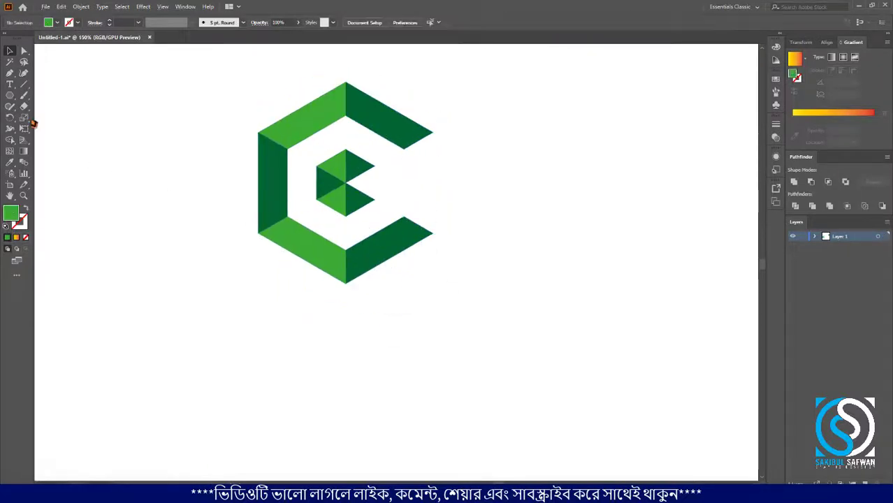
{"action": "left_click", "coordinate": [10, 84]}
{"action": "left_click", "coordinate": [275, 345]}
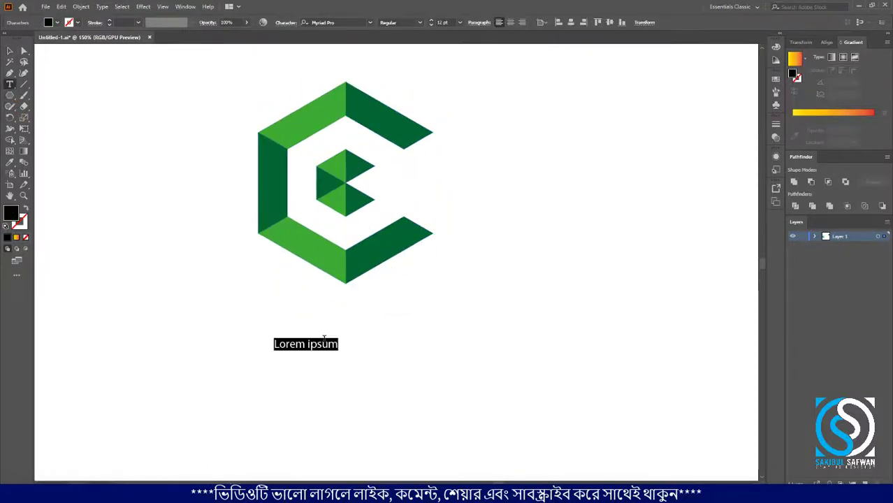
{"action": "type", "text": "LOGO DESIGN"}
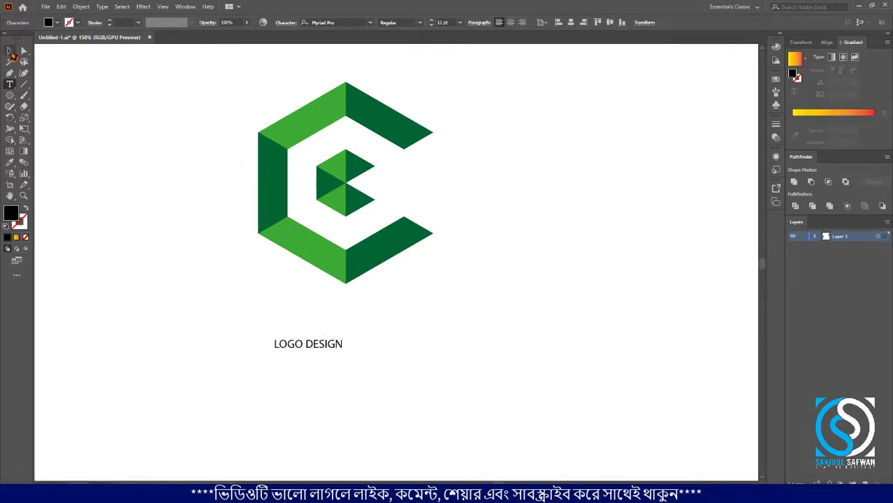
{"action": "left_click", "coordinate": [10, 53]}
Enlarge the LOGO DESIGN text to about 55 pt and centre it horizontally beneath the logo mark
{"action": "left_click_drag", "start_coordinate": [344, 351], "coordinate": [241, 184]}
{"action": "key", "text": "ctrl+minus"}
{"action": "key", "text": "ctrl+minus"}
{"action": "left_click", "coordinate": [315, 24]}
{"action": "left_click", "coordinate": [458, 160]}
{"action": "scroll", "coordinate": [299, 285], "scroll_direction": "up", "scroll_amount": 3}
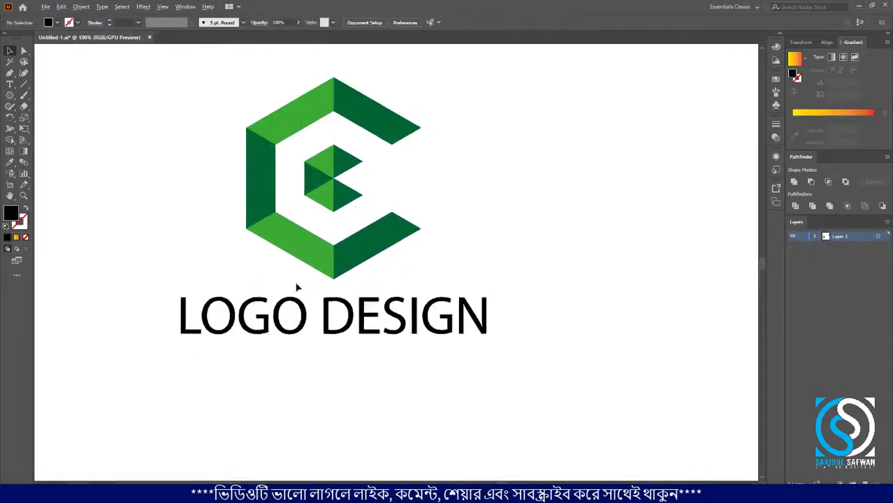
Set the LOGO DESIGN text in HelveticaNowText-Bold and align it with the logo mark on a common vertical axis
{"action": "scroll", "coordinate": [230, 319], "scroll_direction": "down", "scroll_amount": 2}
{"action": "scroll", "coordinate": [358, 323], "scroll_direction": "up", "scroll_amount": 1}
{"action": "left_click", "coordinate": [358, 323]}
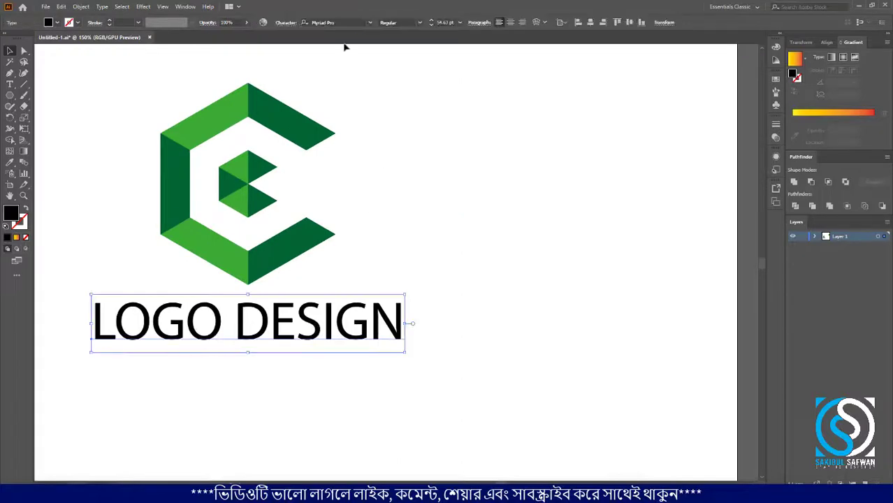
{"action": "left_click", "coordinate": [353, 23]}
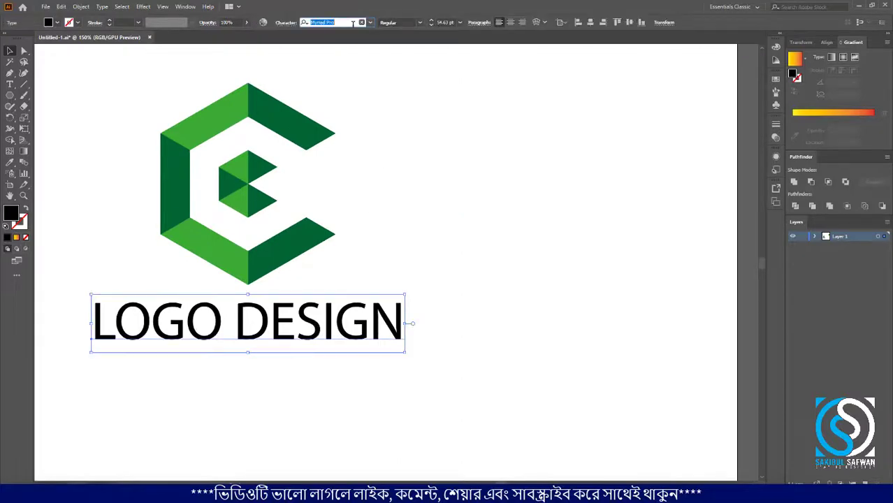
{"action": "type", "text": "HELVE"}
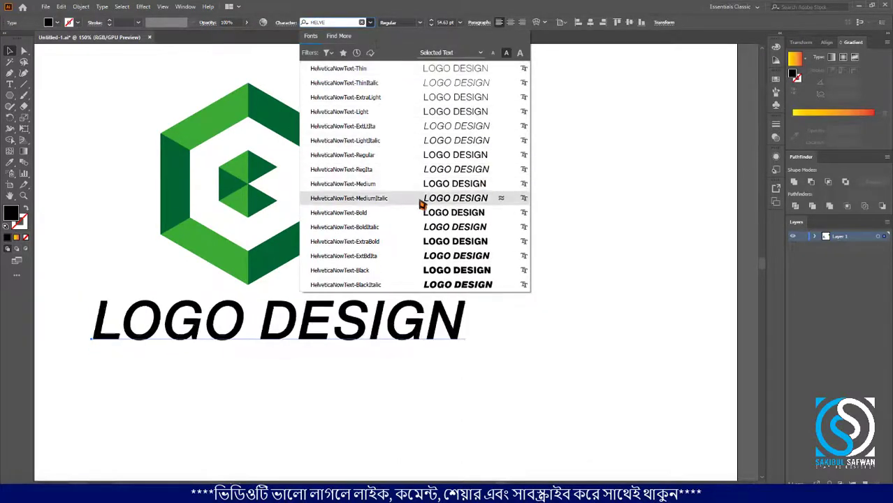
{"action": "left_click", "coordinate": [388, 213]}
{"action": "left_click_drag", "start_coordinate": [458, 88], "coordinate": [150, 332]}
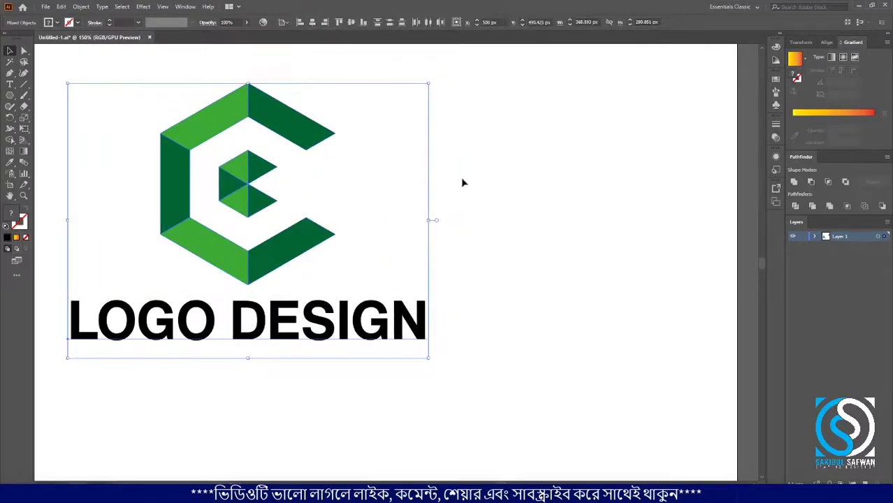
{"action": "left_click", "coordinate": [514, 217]}
Set the LOGO DESIGN text size to 50 pt and realign the text and logo mark horizontally by their centres
{"action": "scroll", "coordinate": [405, 276], "scroll_direction": "down", "scroll_amount": 2}
{"action": "scroll", "coordinate": [375, 273], "scroll_direction": "up", "scroll_amount": 3}
{"action": "left_click", "coordinate": [375, 273]}
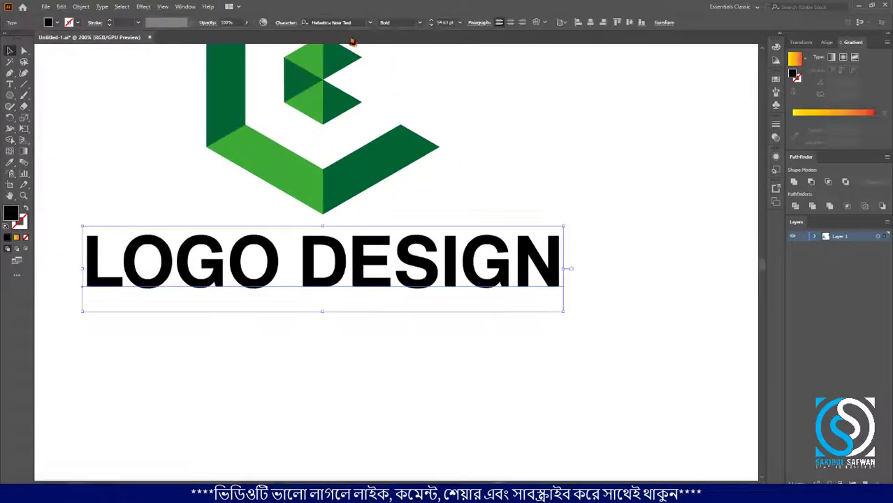
{"action": "left_click", "coordinate": [450, 23]}
{"action": "scroll", "coordinate": [449, 22], "scroll_direction": "down", "scroll_amount": 4}
{"action": "scroll", "coordinate": [449, 22], "scroll_direction": "down", "scroll_amount": 1}
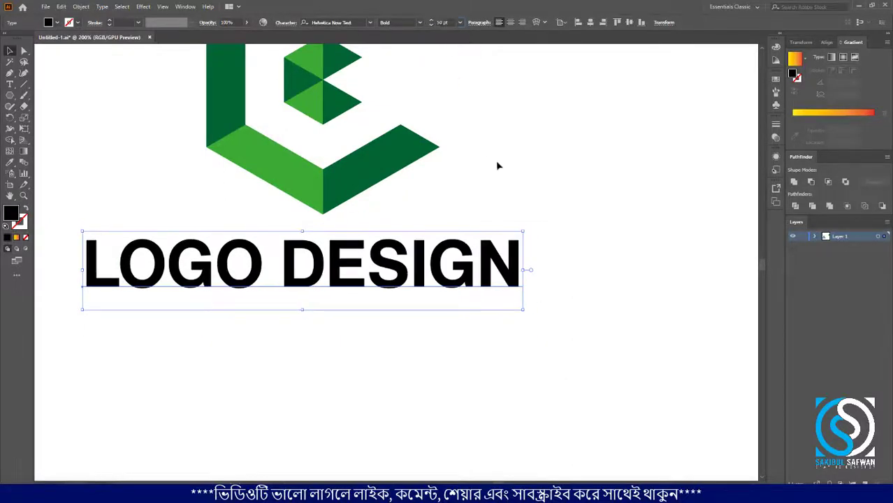
{"action": "scroll", "coordinate": [497, 166], "scroll_direction": "down", "scroll_amount": 2}
{"action": "left_click_drag", "start_coordinate": [461, 157], "coordinate": [365, 86]}
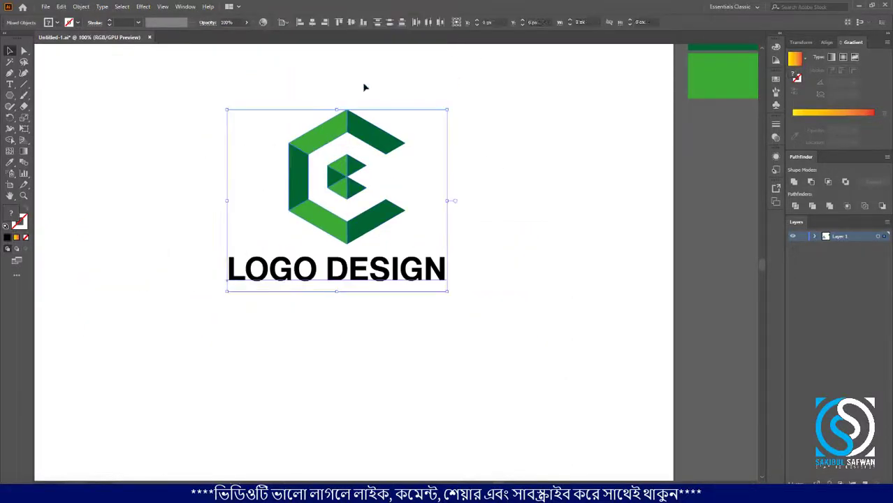
{"action": "left_click", "coordinate": [311, 23]}
{"action": "left_click", "coordinate": [496, 187]}
Duplicate the LOGO DESIGN text directly below the original
{"action": "scroll", "coordinate": [377, 276], "scroll_direction": "up", "scroll_amount": 1}
{"action": "scroll", "coordinate": [371, 287], "scroll_direction": "up", "scroll_amount": 1}
{"action": "scroll", "coordinate": [369, 286], "scroll_direction": "up", "scroll_amount": 1}
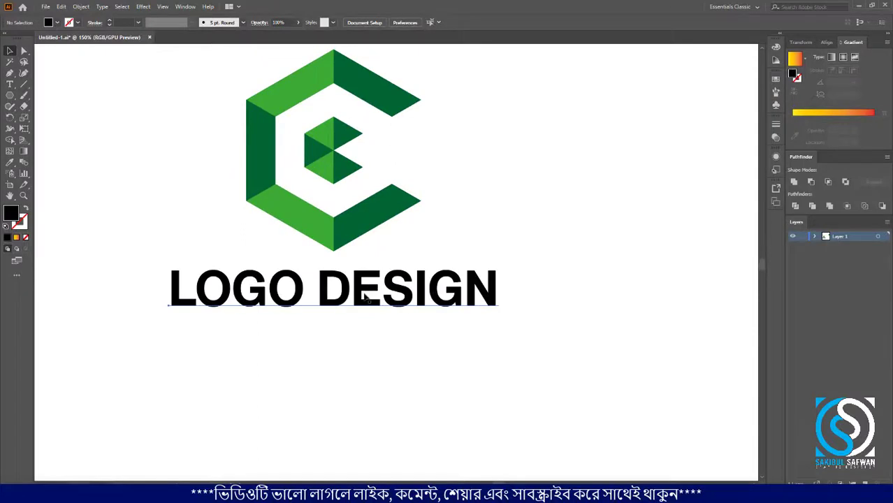
{"action": "left_click", "coordinate": [360, 305]}
{"action": "left_click_drag", "start_coordinate": [360, 305], "coordinate": [358, 335]}
Replace the wording of the lower text copy with LOGO TAGLINE HERE
{"action": "left_click", "coordinate": [10, 84]}
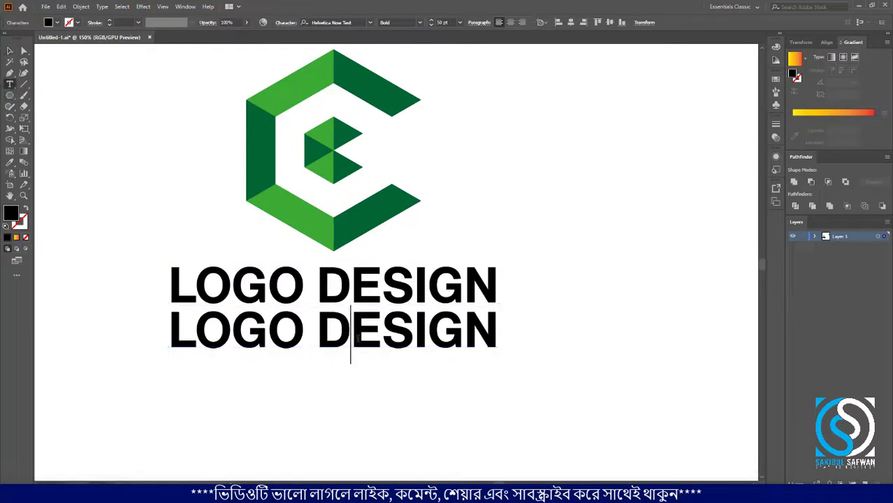
{"action": "triple_click", "coordinate": [357, 339]}
{"action": "type", "text": "LOGO"}
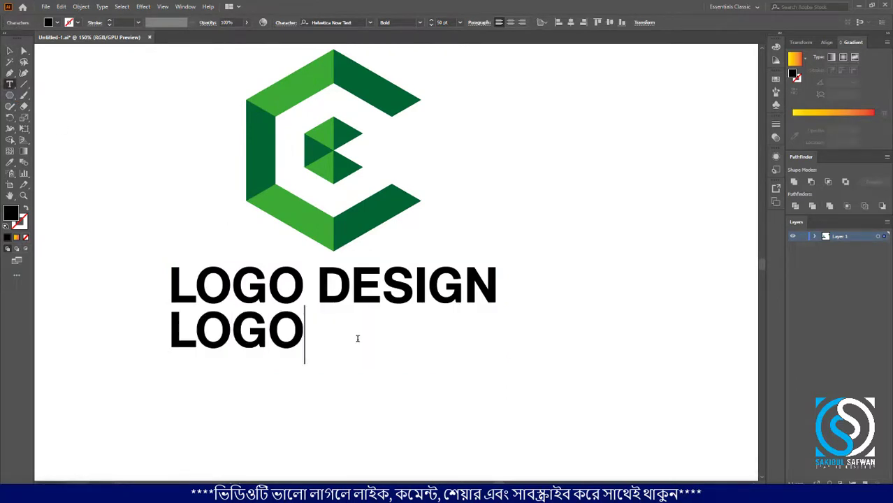
{"action": "type", "text": " TAGLINE HRER"}
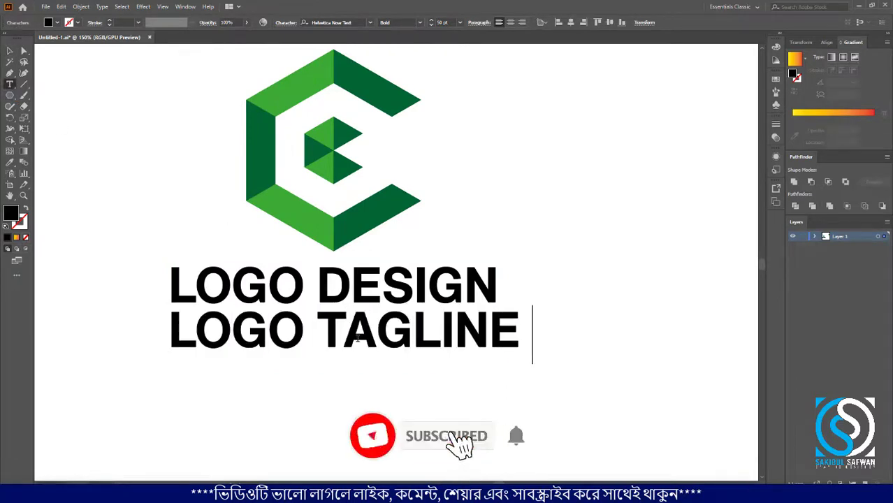
{"action": "key", "text": "BackSpace"}
{"action": "key", "text": "BackSpace"}
{"action": "key", "text": "BackSpace"}
{"action": "type", "text": "ERE"}
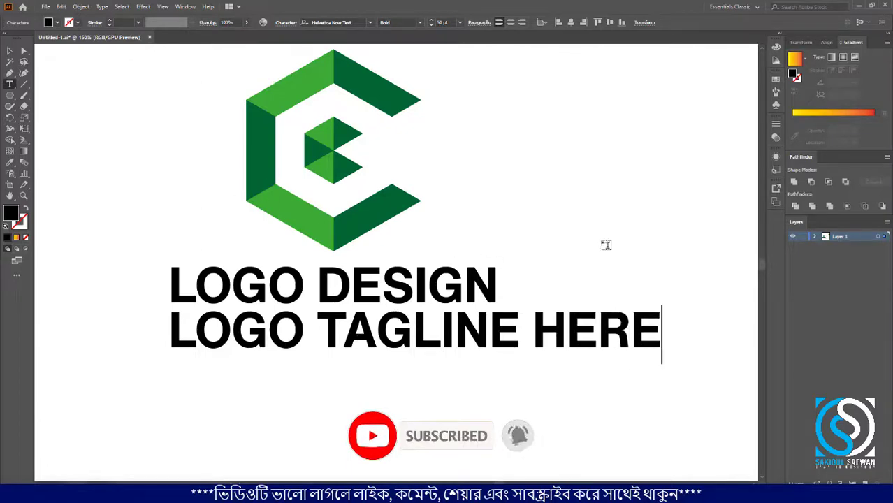
Set the LOGO TAGLINE HERE text to Regular weight and reduce its font size to well below the title's
{"action": "left_click", "coordinate": [10, 50]}
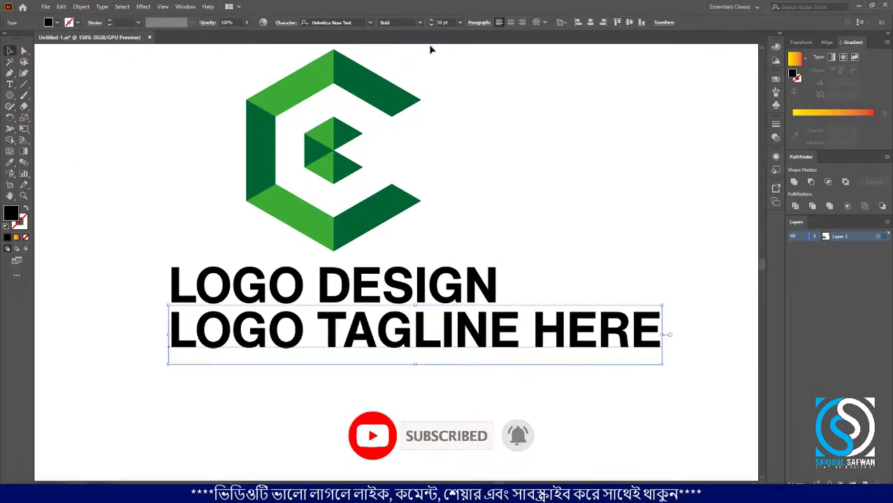
{"action": "left_click", "coordinate": [419, 23]}
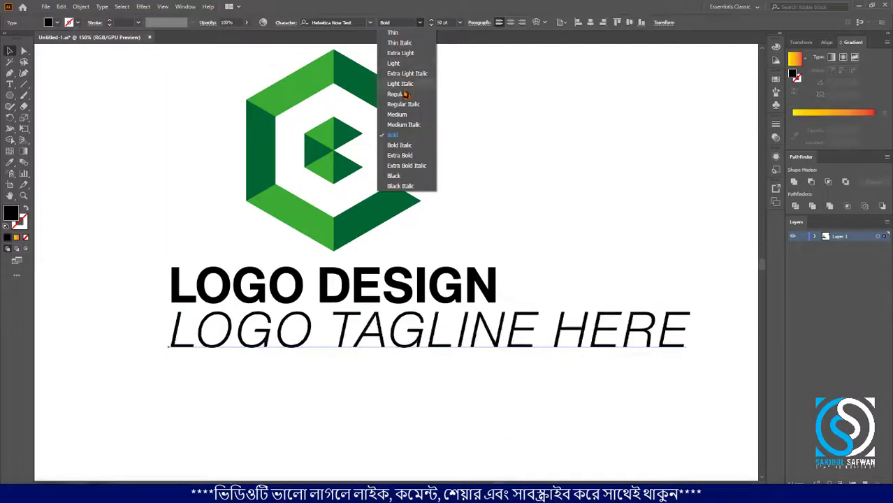
{"action": "left_click", "coordinate": [425, 82]}
{"action": "left_click", "coordinate": [443, 23]}
{"action": "scroll", "coordinate": [442, 23], "scroll_direction": "down", "scroll_amount": 20}
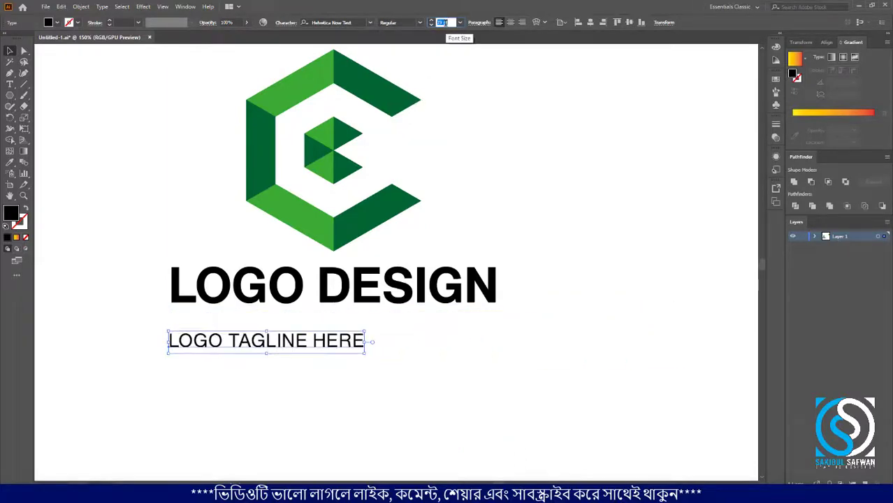
{"action": "left_click", "coordinate": [489, 173]}
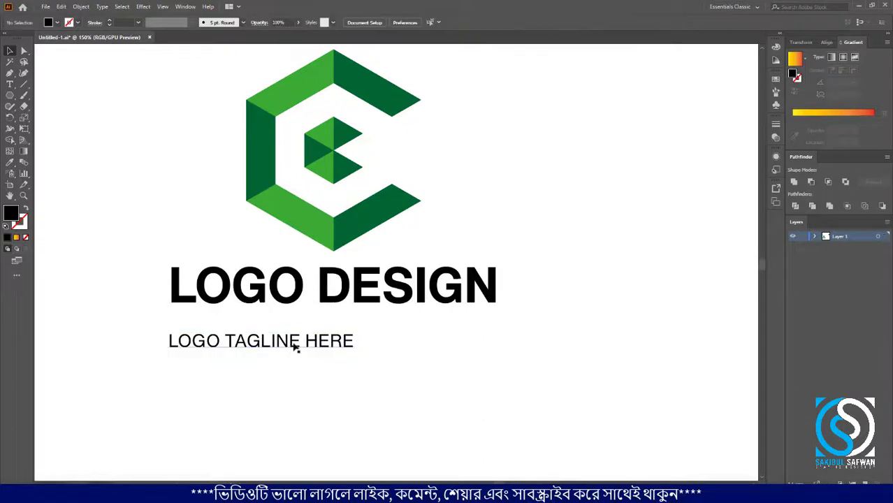
Enlarge the tagline's font size slightly so the text spans about 228 px in width
{"action": "left_click", "coordinate": [291, 335]}
{"action": "left_click", "coordinate": [442, 22]}
{"action": "scroll", "coordinate": [455, 37], "scroll_direction": "up", "scroll_amount": 3}
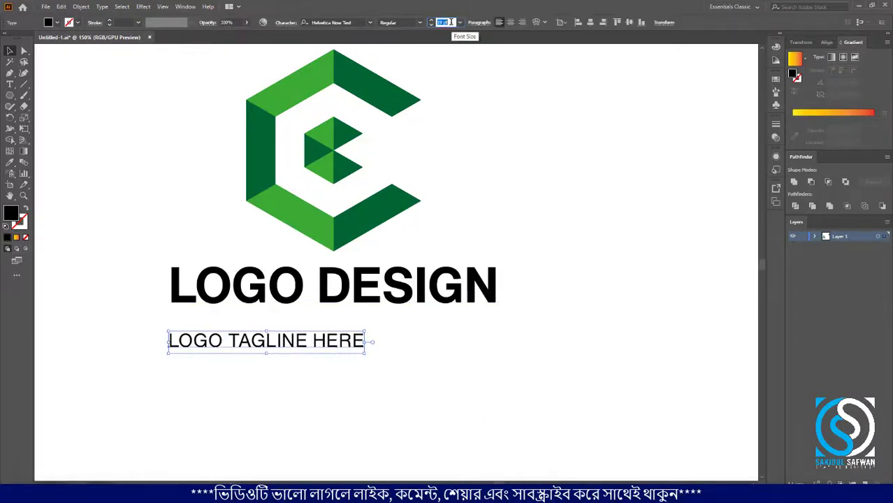
{"action": "scroll", "coordinate": [456, 36], "scroll_direction": "up", "scroll_amount": 2}
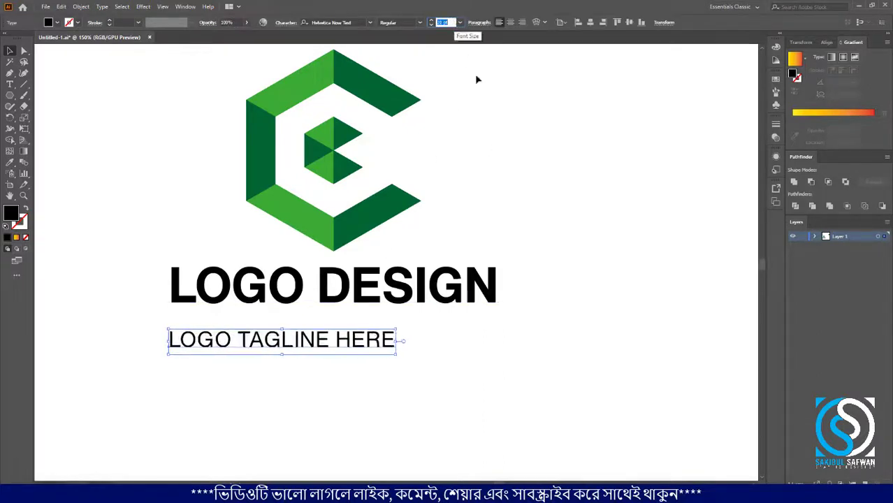
{"action": "left_click", "coordinate": [462, 191]}
Align the mark, title and tagline by their horizontal centres and move the tagline up close beneath LOGO DESIGN
{"action": "key", "text": "ctrl+a"}
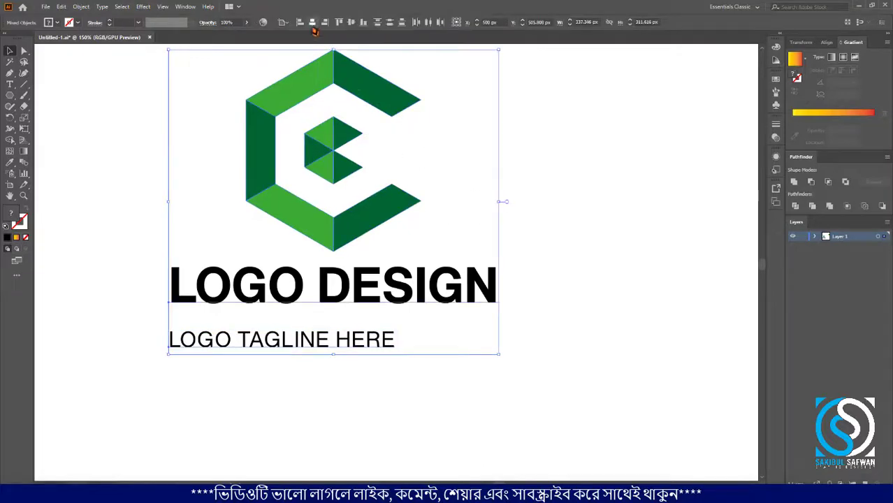
{"action": "left_click", "coordinate": [313, 21]}
{"action": "left_click", "coordinate": [574, 171]}
{"action": "scroll", "coordinate": [330, 328], "scroll_direction": "up", "scroll_amount": 3}
{"action": "left_click_drag", "start_coordinate": [340, 365], "coordinate": [340, 312]}
{"action": "scroll", "coordinate": [329, 301], "scroll_direction": "down", "scroll_amount": 4}
Convert the title and tagline to outlines and fill both with the light green sampled from the logo mark
{"action": "left_click", "coordinate": [321, 269], "text": "shift"}
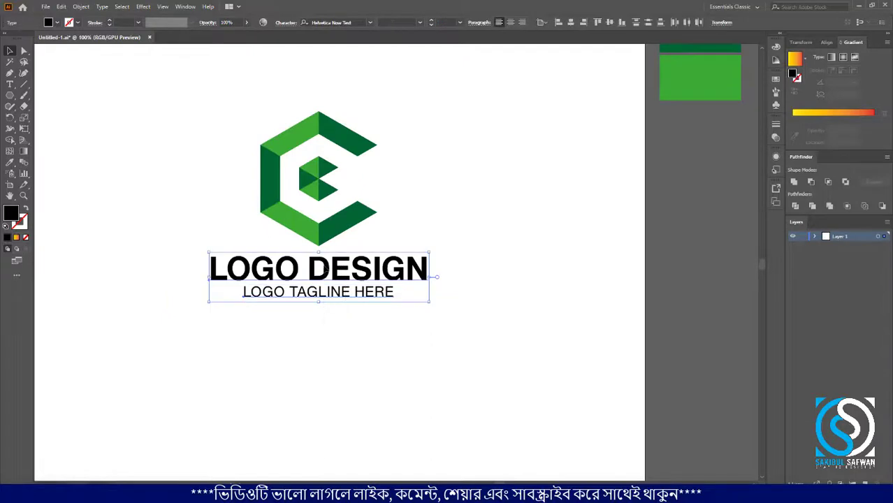
{"action": "right_click", "coordinate": [323, 266]}
{"action": "left_click", "coordinate": [376, 331]}
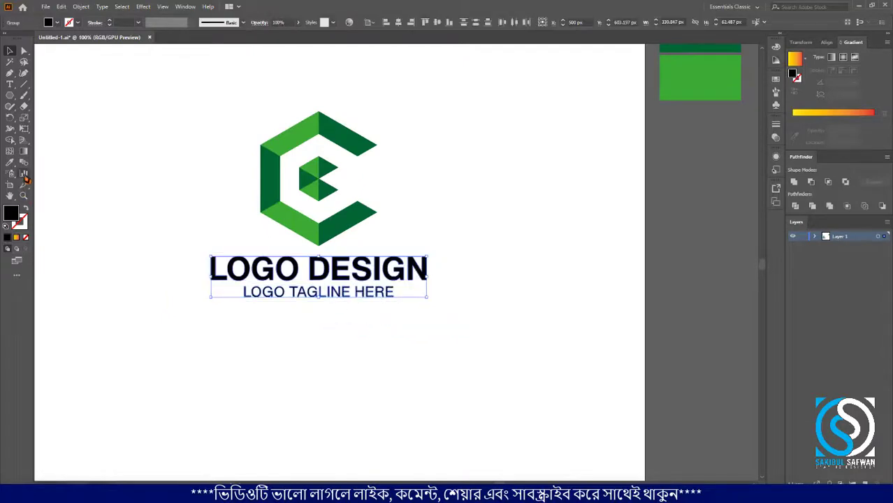
{"action": "left_click", "coordinate": [9, 162]}
{"action": "key", "text": "ctrl+shift+o"}
{"action": "left_click", "coordinate": [295, 179]}
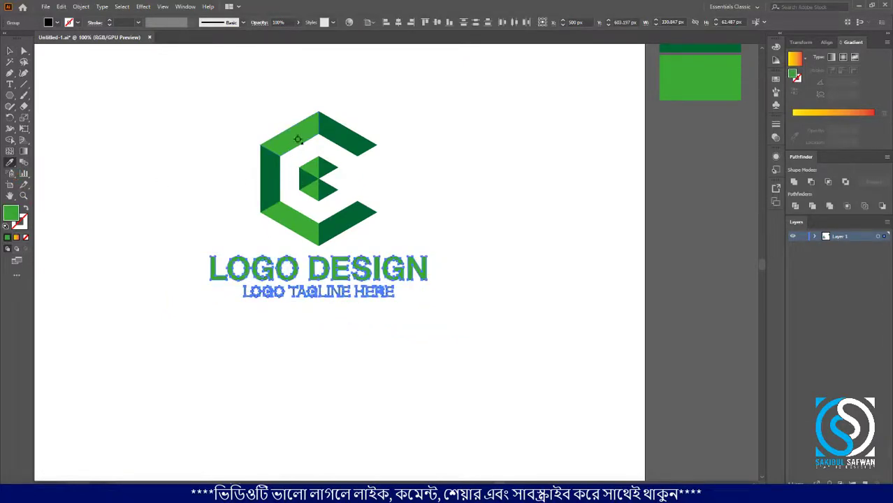
{"action": "key", "text": "v"}
{"action": "left_click", "coordinate": [60, 100]}
Recolour the outlined tagline with the dark green sampled from the logo mark
{"action": "scroll", "coordinate": [329, 298], "scroll_direction": "up", "scroll_amount": 1}
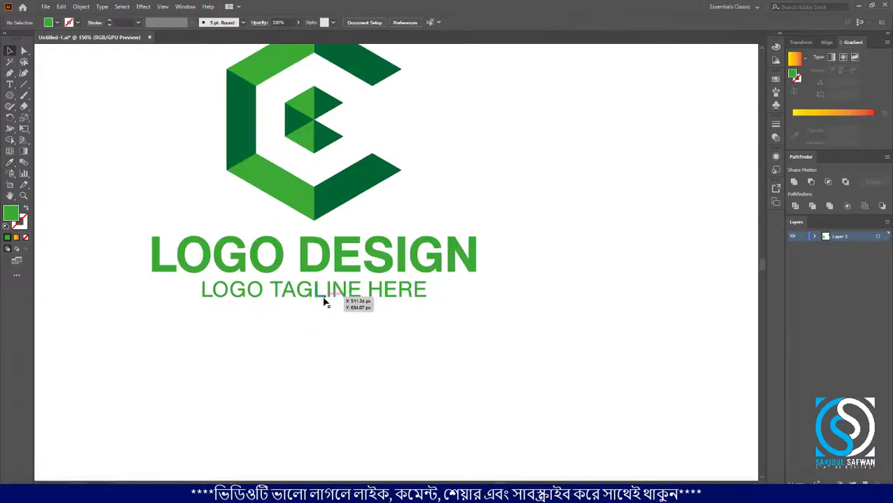
{"action": "left_click", "coordinate": [322, 294]}
{"action": "left_click", "coordinate": [11, 163]}
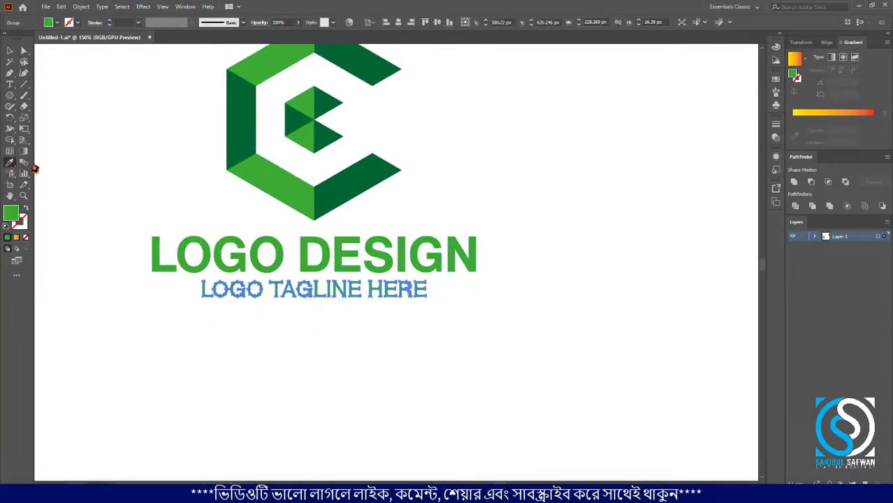
{"action": "left_click", "coordinate": [12, 53]}
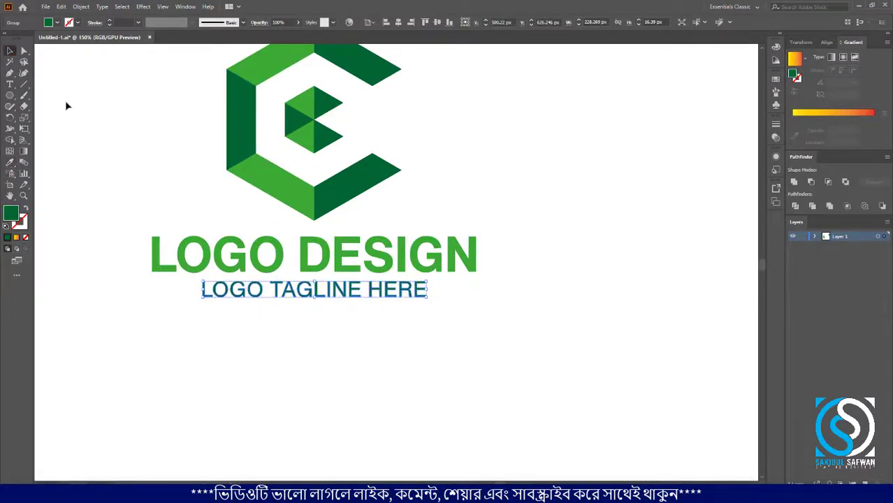
{"action": "left_click", "coordinate": [67, 103]}
Fill only the letters of DESIGN in the title with the mark's dark green, sampled with the Eyedropper
{"action": "scroll", "coordinate": [283, 249], "scroll_direction": "up", "scroll_amount": 1}
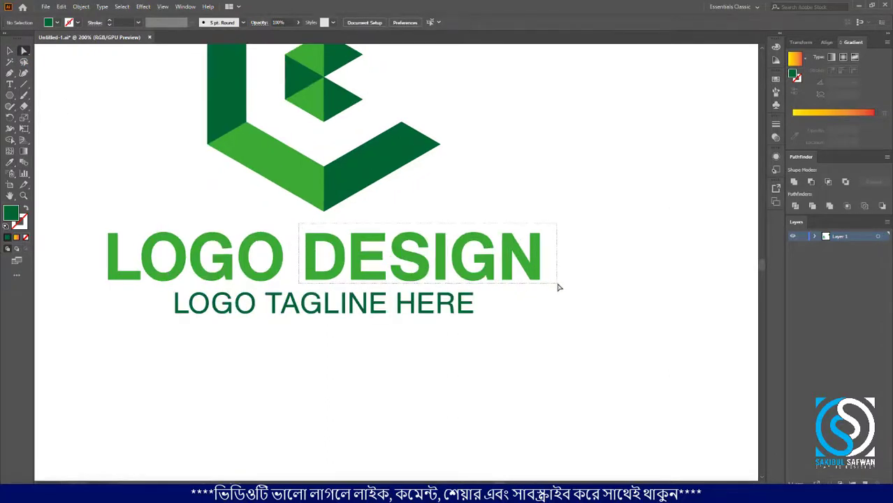
{"action": "left_click_drag", "start_coordinate": [560, 287], "coordinate": [560, 288]}
{"action": "left_click", "coordinate": [14, 161]}
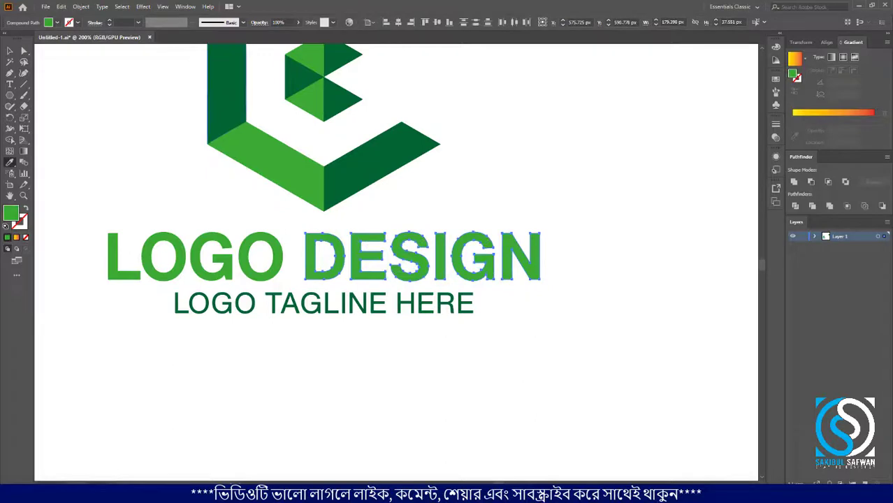
{"action": "left_click", "coordinate": [227, 95]}
{"action": "left_click", "coordinate": [10, 53]}
{"action": "left_click", "coordinate": [247, 225]}
Group the logo mark with the title and tagline, and centre the group vertically on the artboard
{"action": "key", "text": "ctrl+1"}
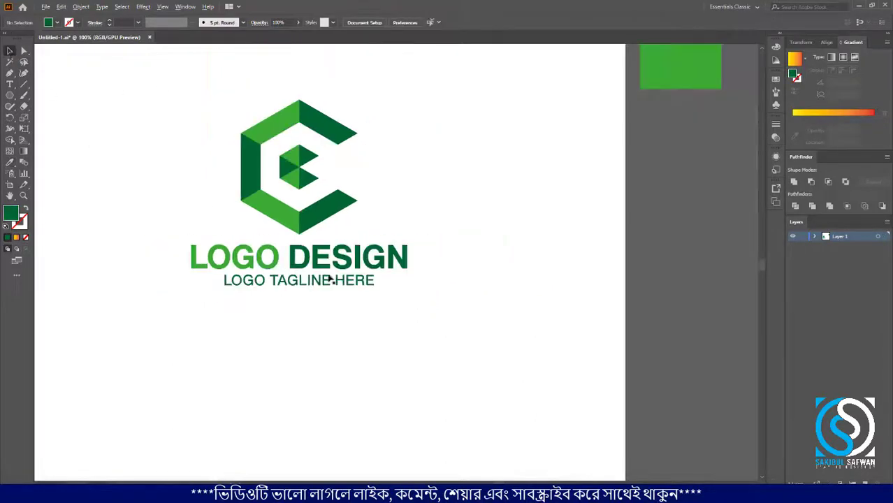
{"action": "left_click", "coordinate": [314, 177]}
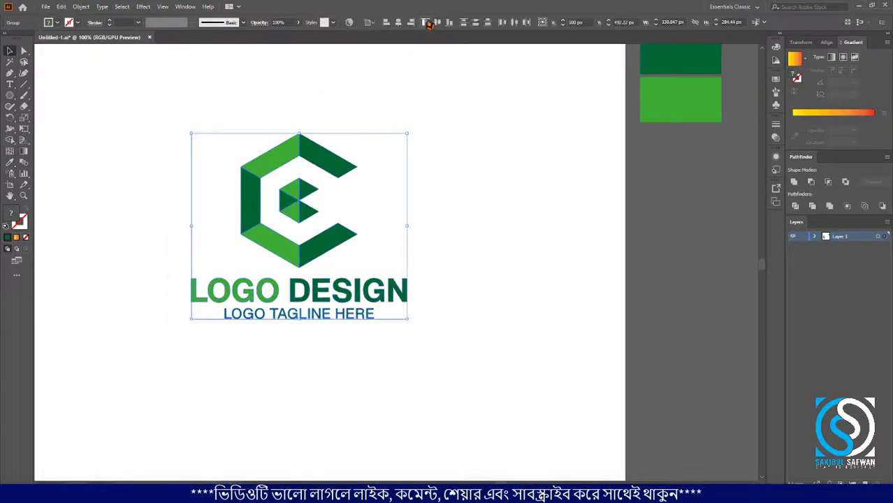
{"action": "right_click", "coordinate": [298, 174]}
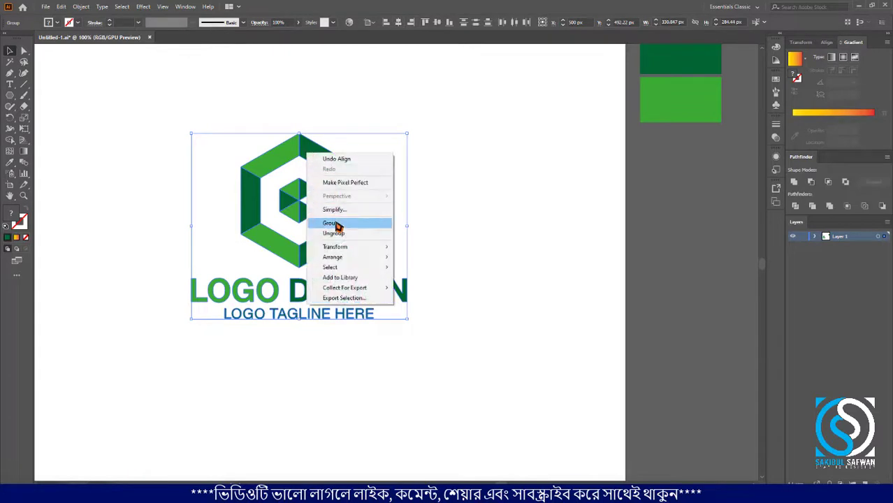
{"action": "left_click", "coordinate": [339, 225]}
{"action": "left_click", "coordinate": [438, 23]}
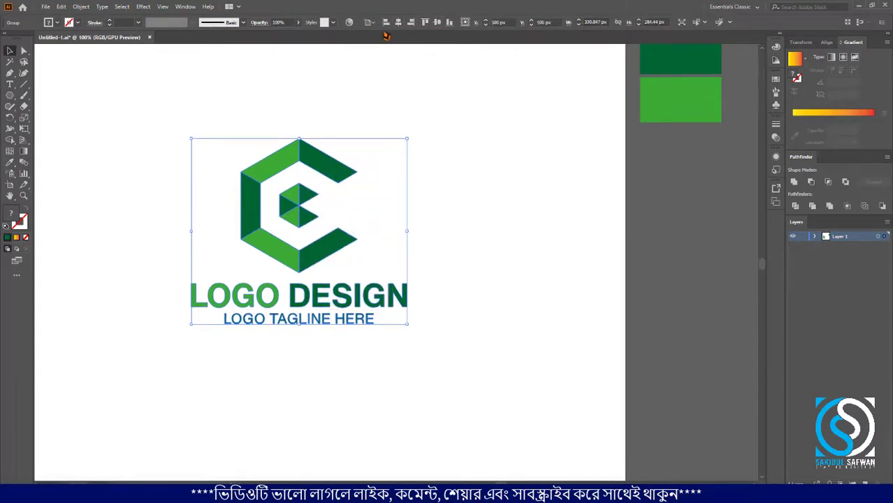
{"action": "left_click", "coordinate": [488, 157]}
{"action": "key", "text": "ctrl+plus"}
{"action": "key", "text": "ctrl+plus"}
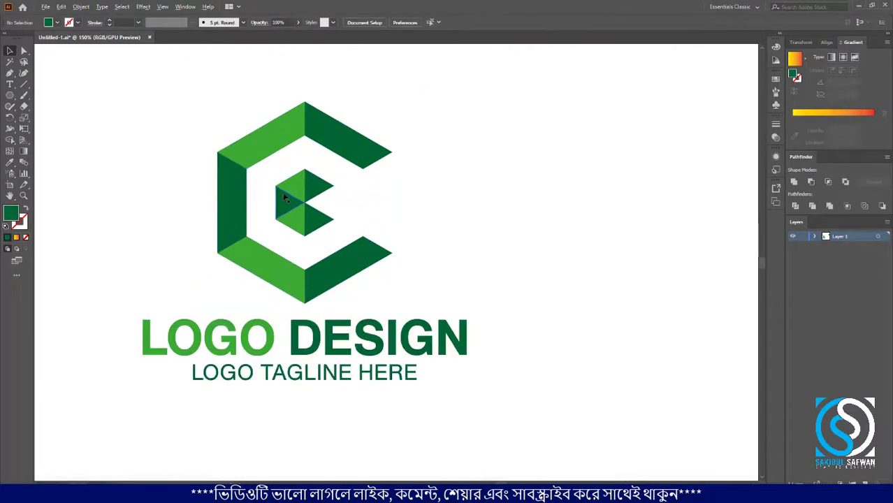